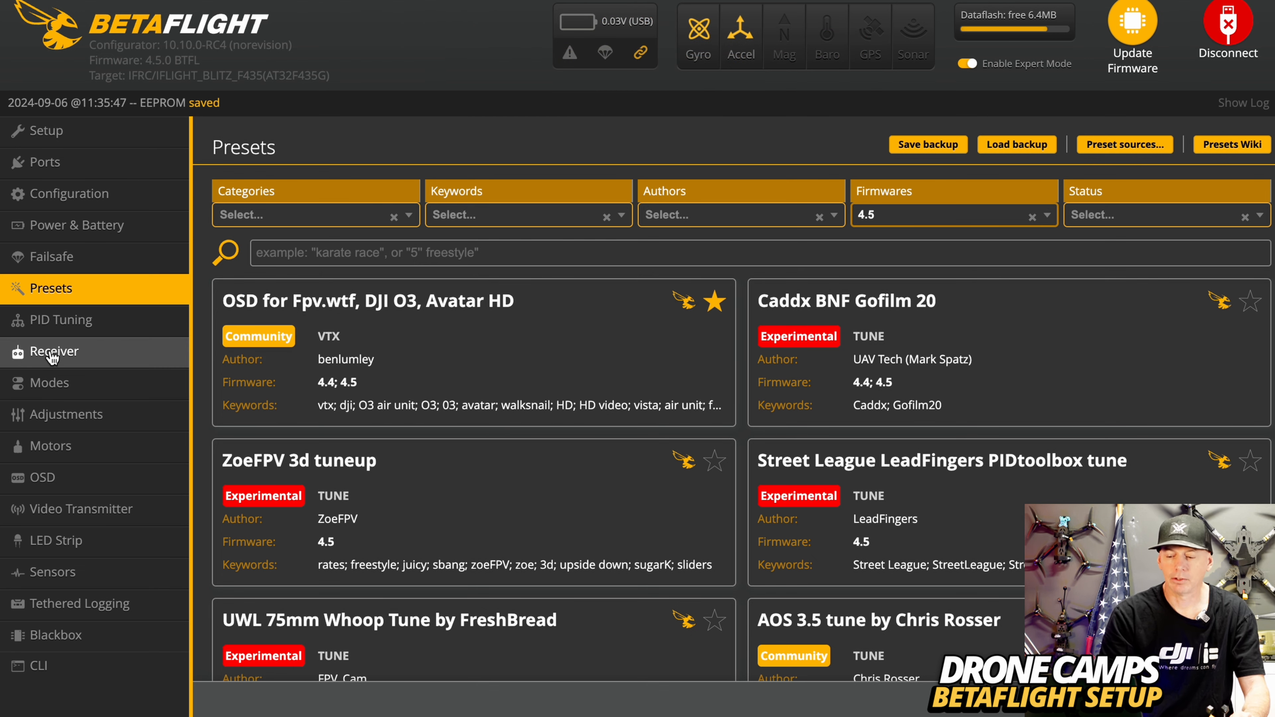
- Open the modes configuration and set the ARM range's channel to AUX 1
left_click(50, 383)
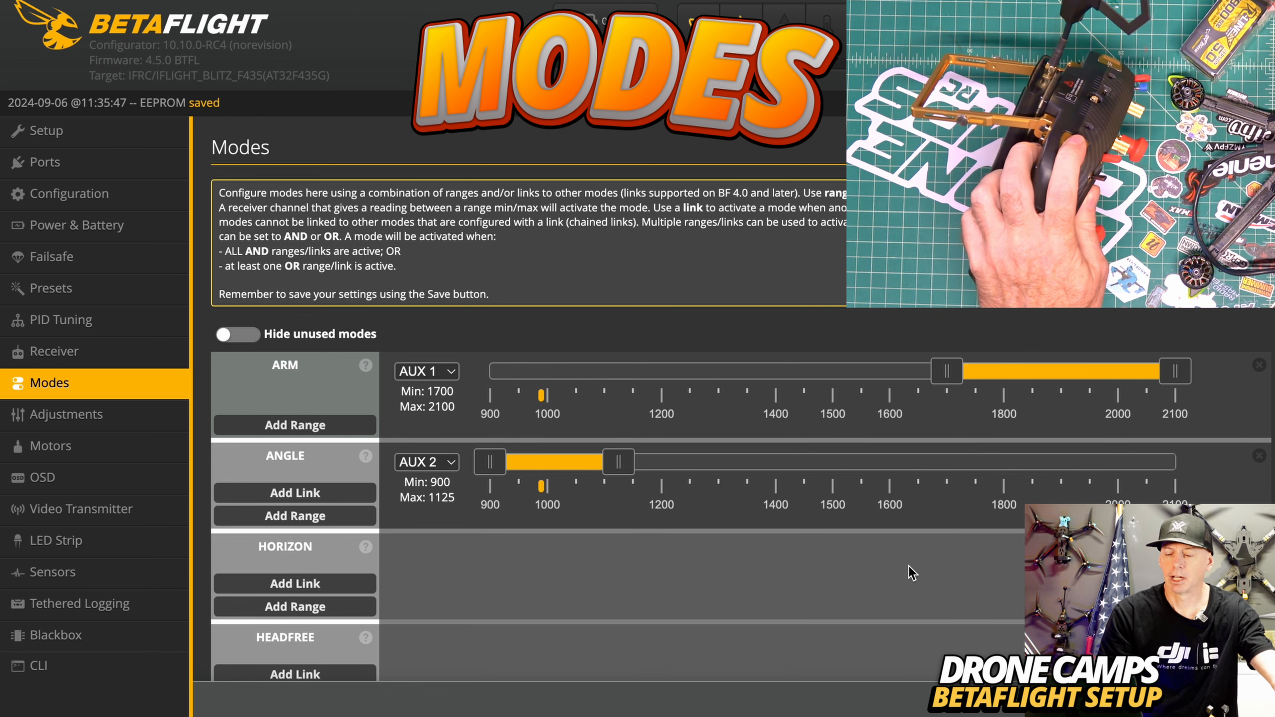
left_click(449, 372)
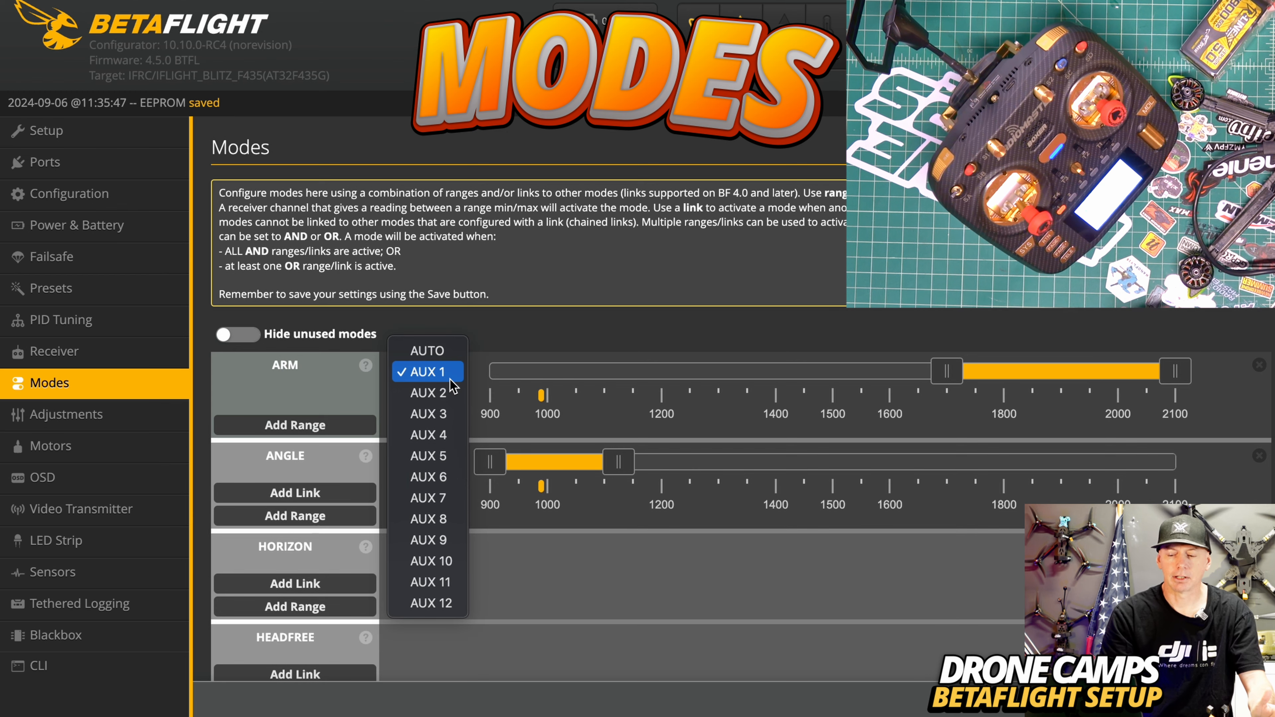
left_click(451, 356)
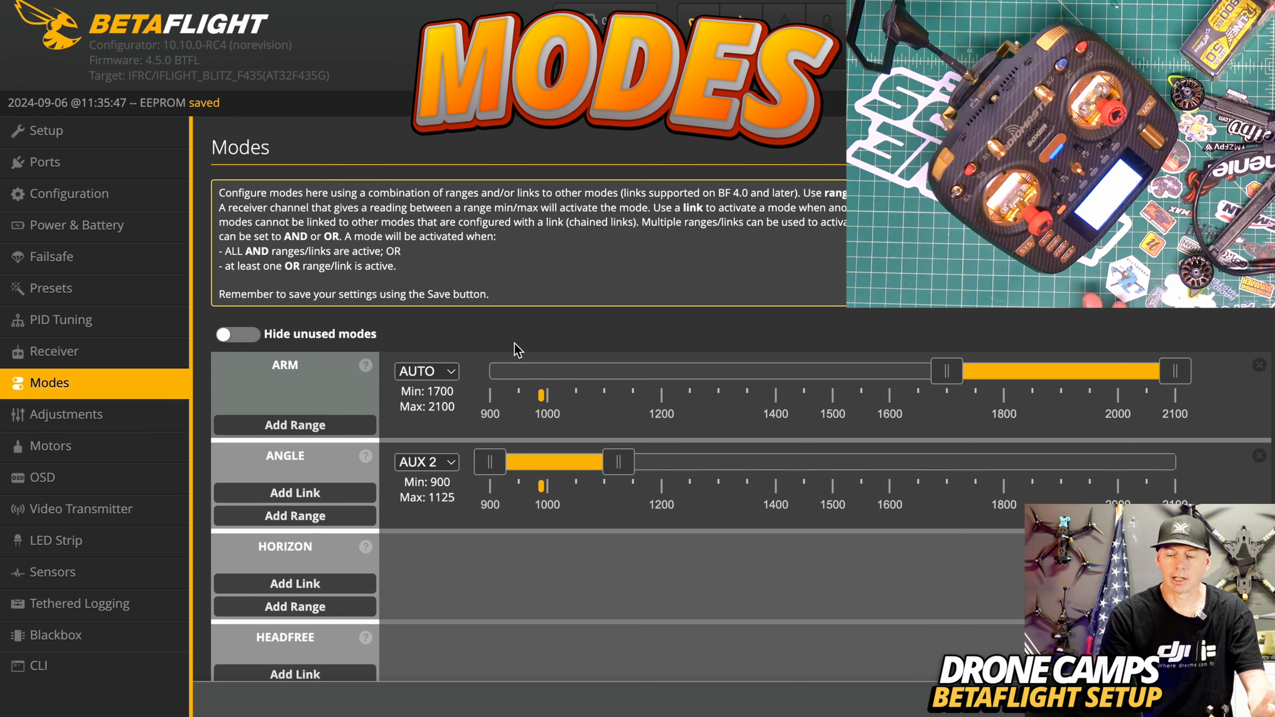
left_click(441, 376)
left_click(441, 391)
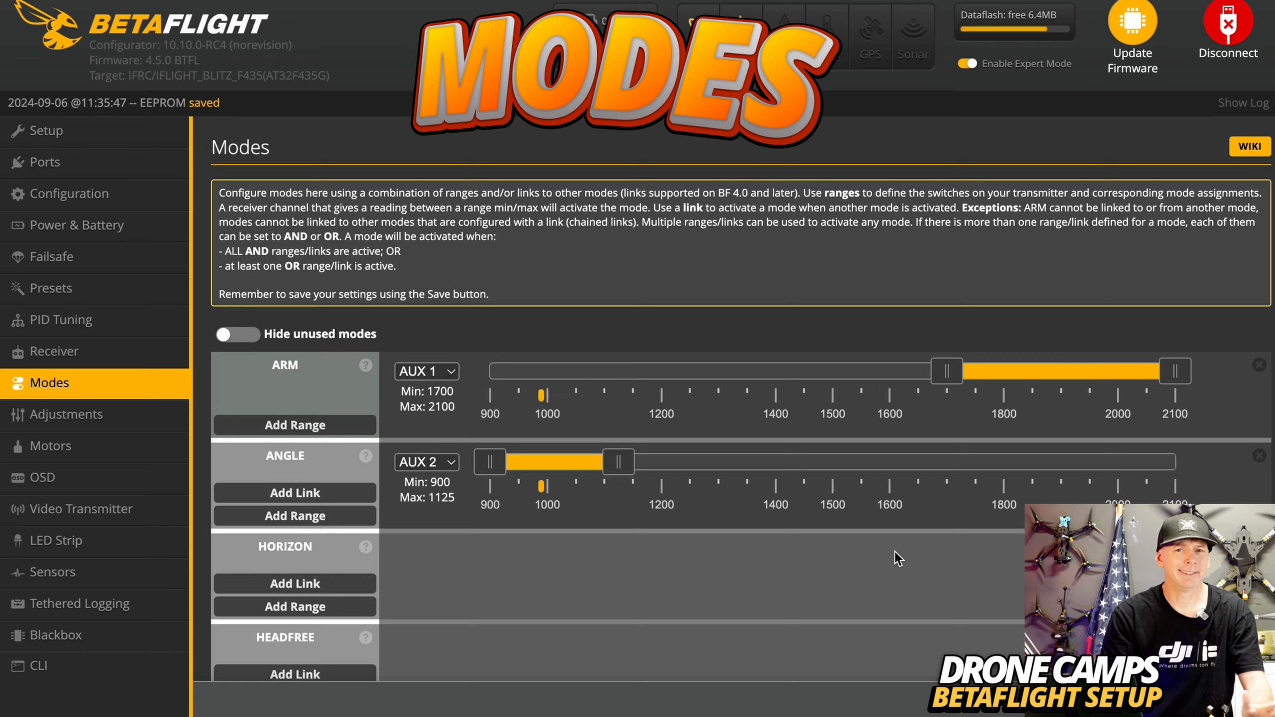
- Choose AUX 2 as the switch channel for the ANGLE mode range
scroll(897, 557, "down", 1)
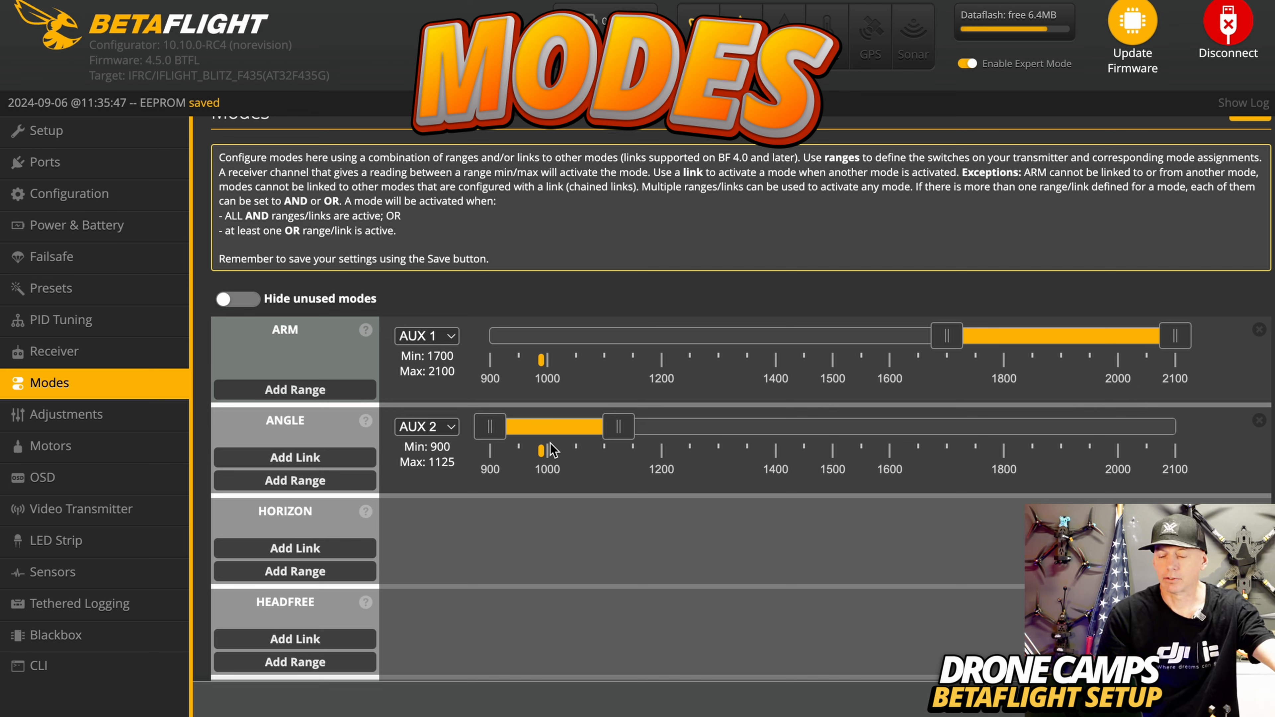
left_click(427, 427)
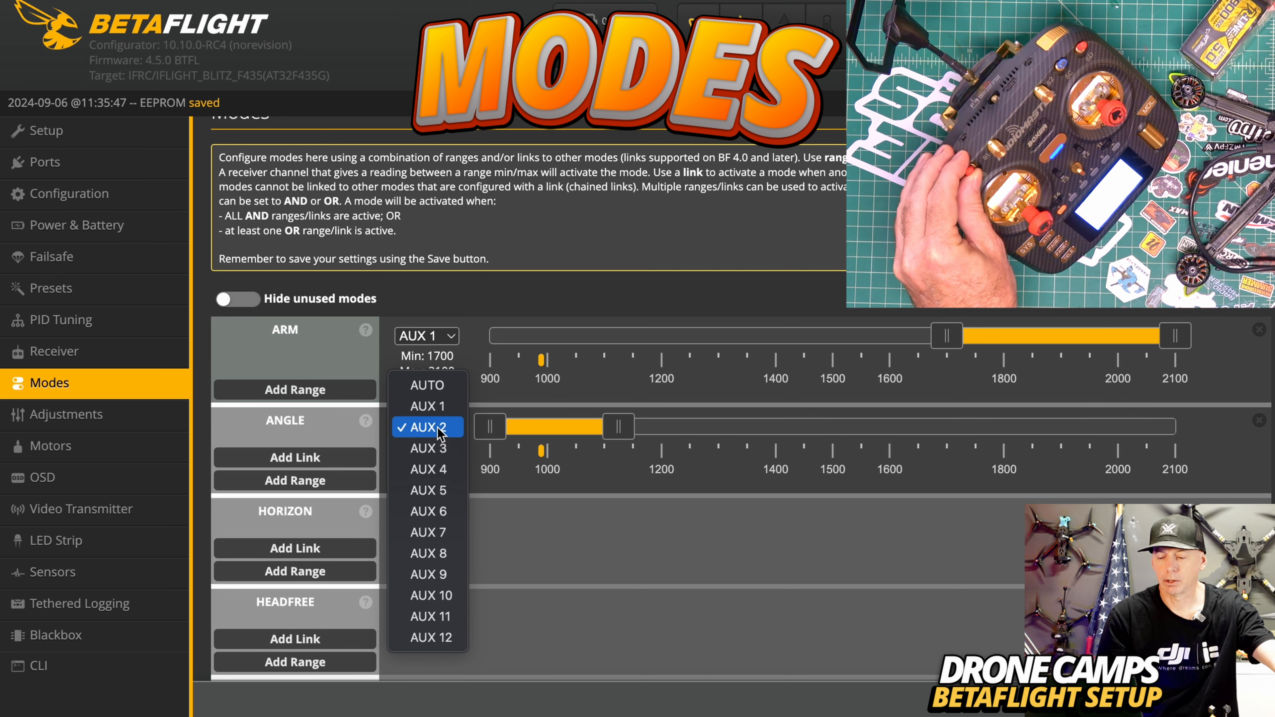
left_click(427, 427)
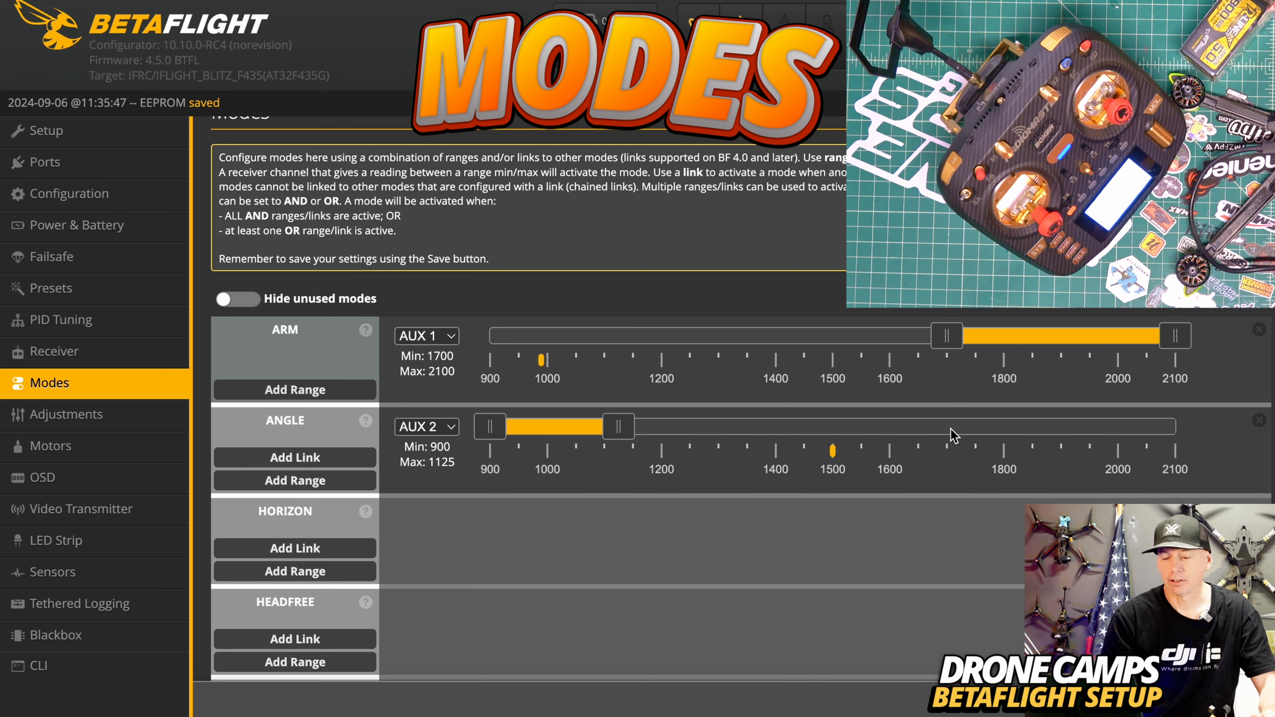
- Try a HORIZON mode range on AUX 2 and delete that range again
scroll(921, 510, "down", 1)
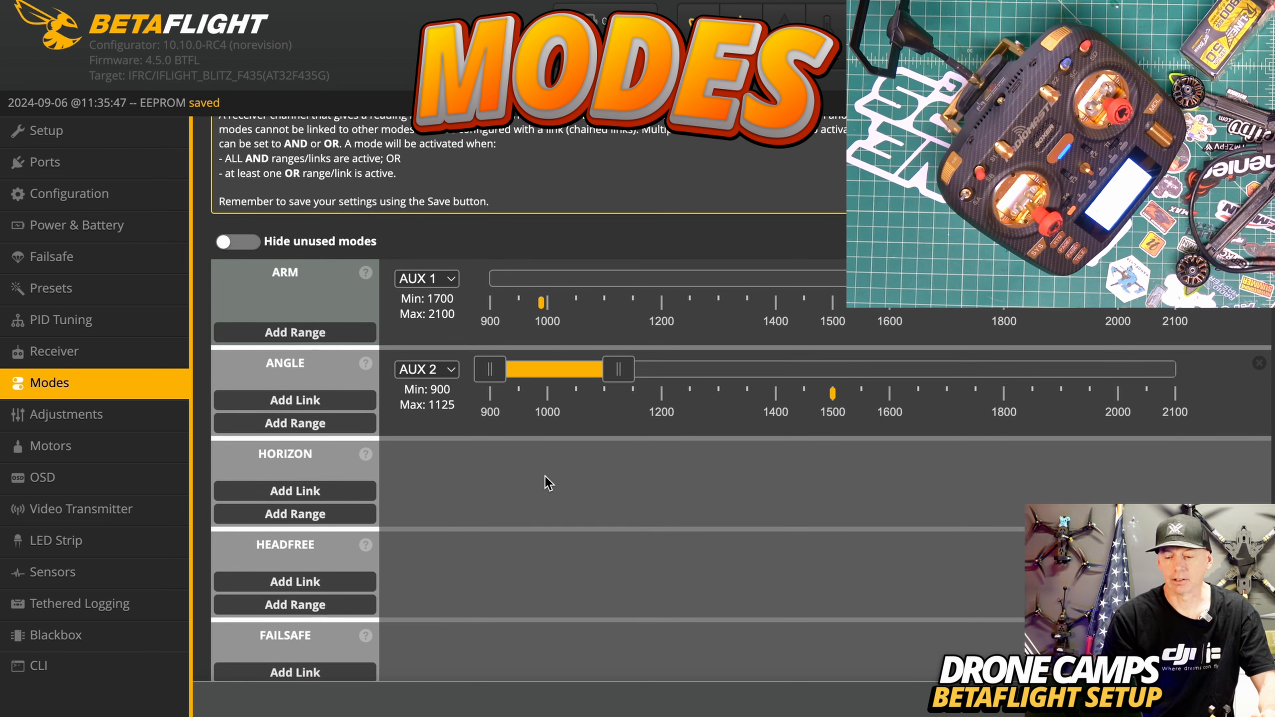
scroll(548, 483, "down", 8)
scroll(548, 483, "up", 10)
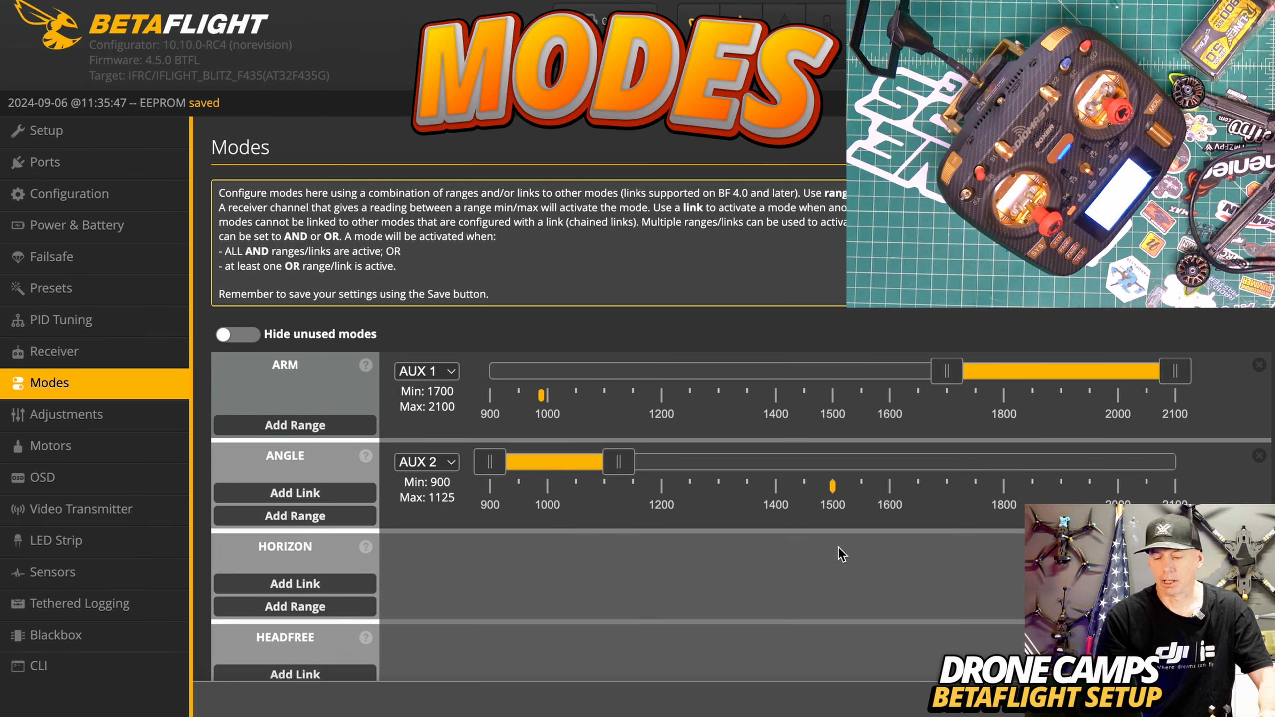
scroll(711, 555, "down", 1)
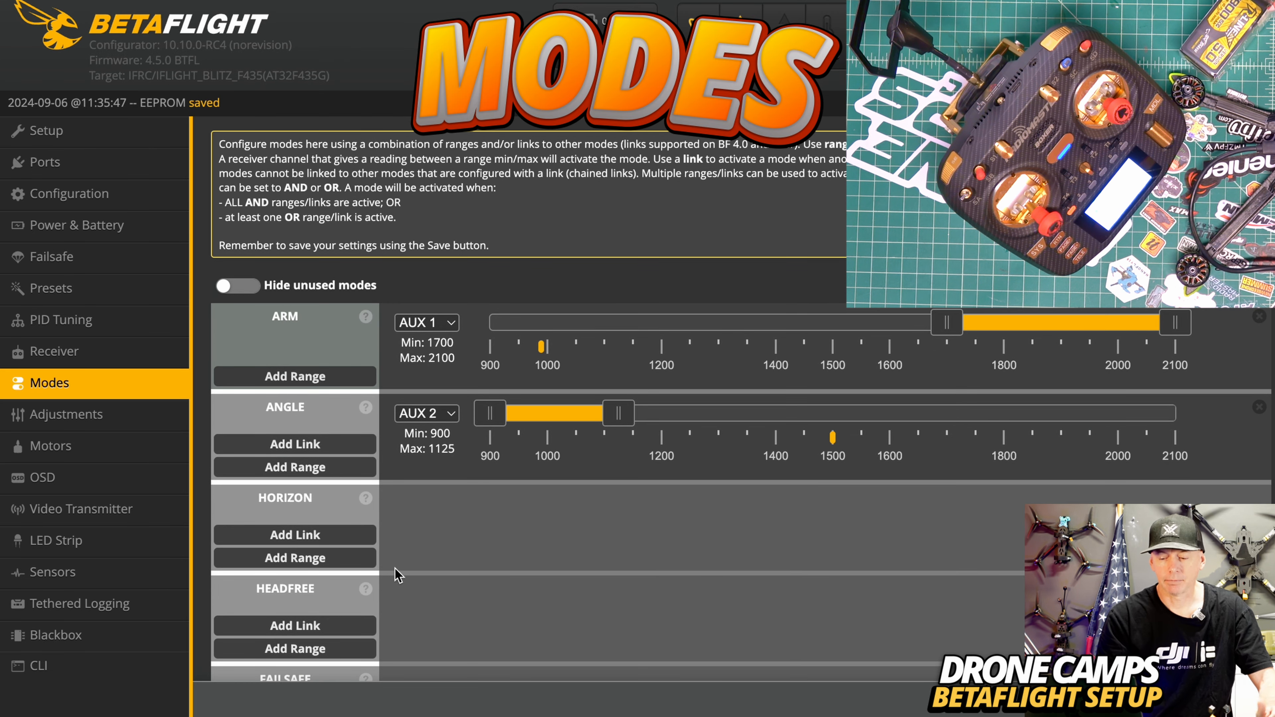
left_click(334, 564)
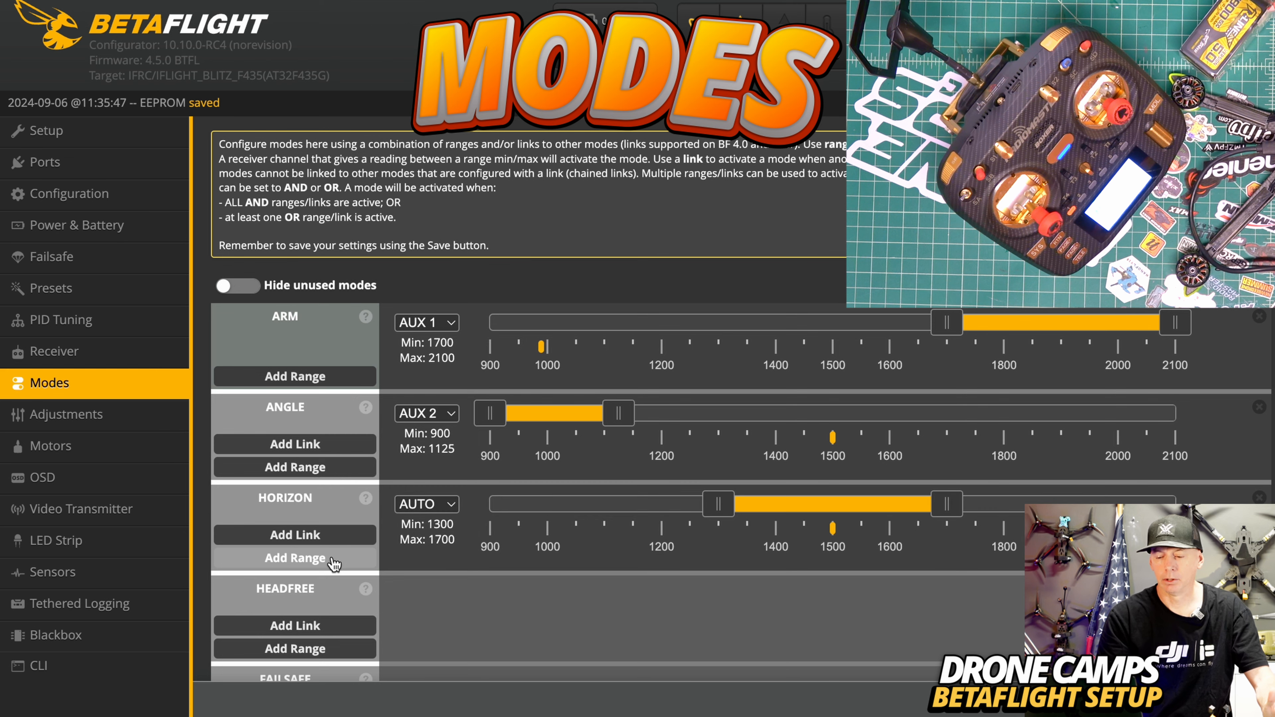
left_click(438, 507)
left_click(444, 547)
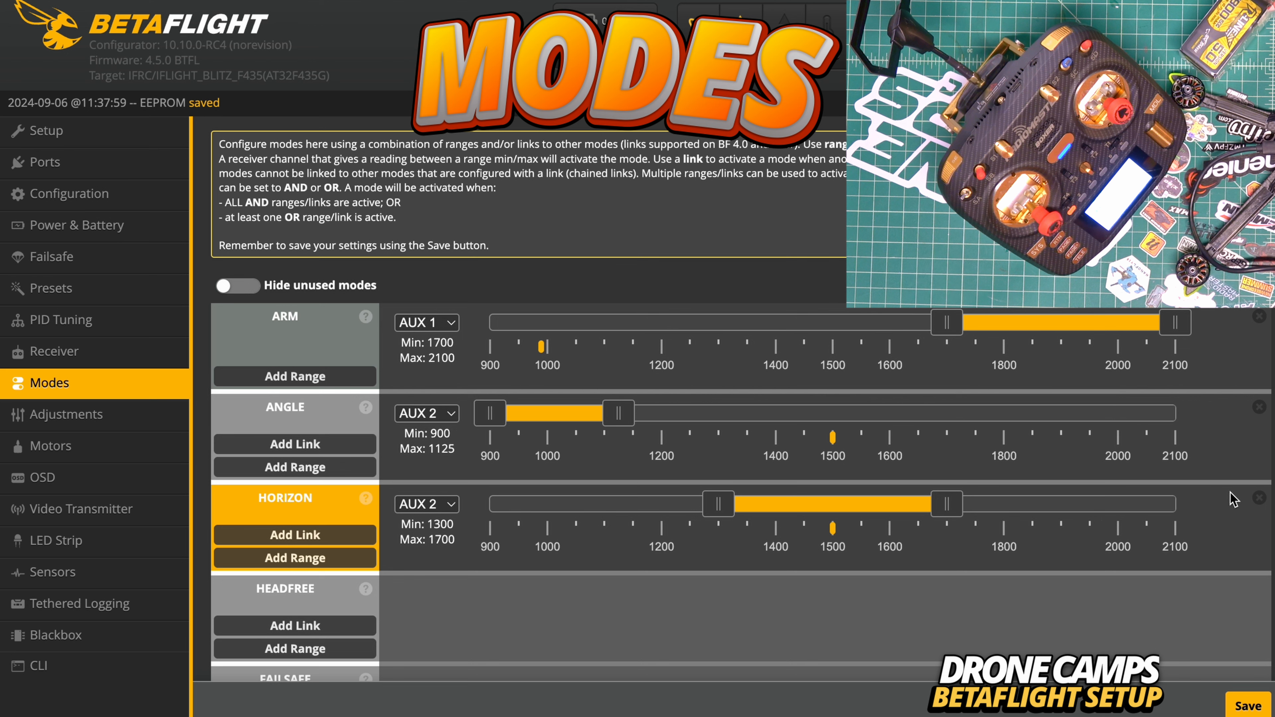
left_click(1260, 498)
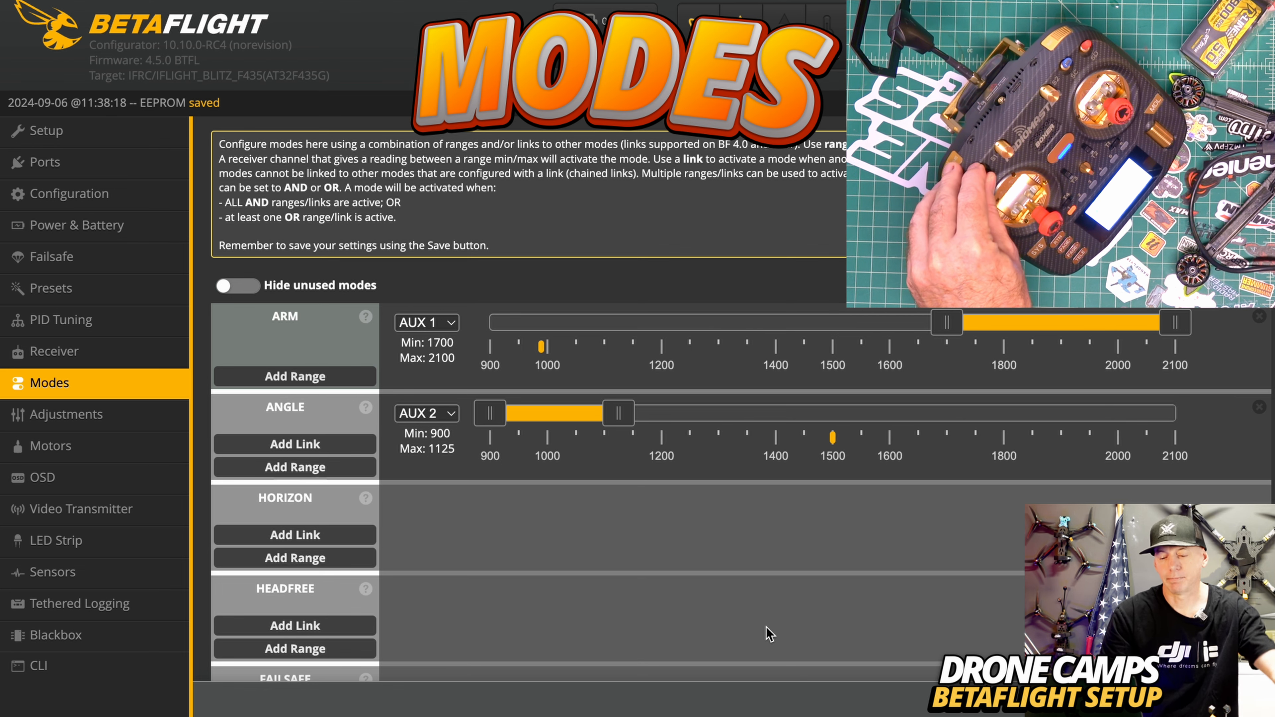
- Choose AUX 3 for the BEEPER mode and extend its active range to 1275–2100
scroll(829, 590, "down", 3)
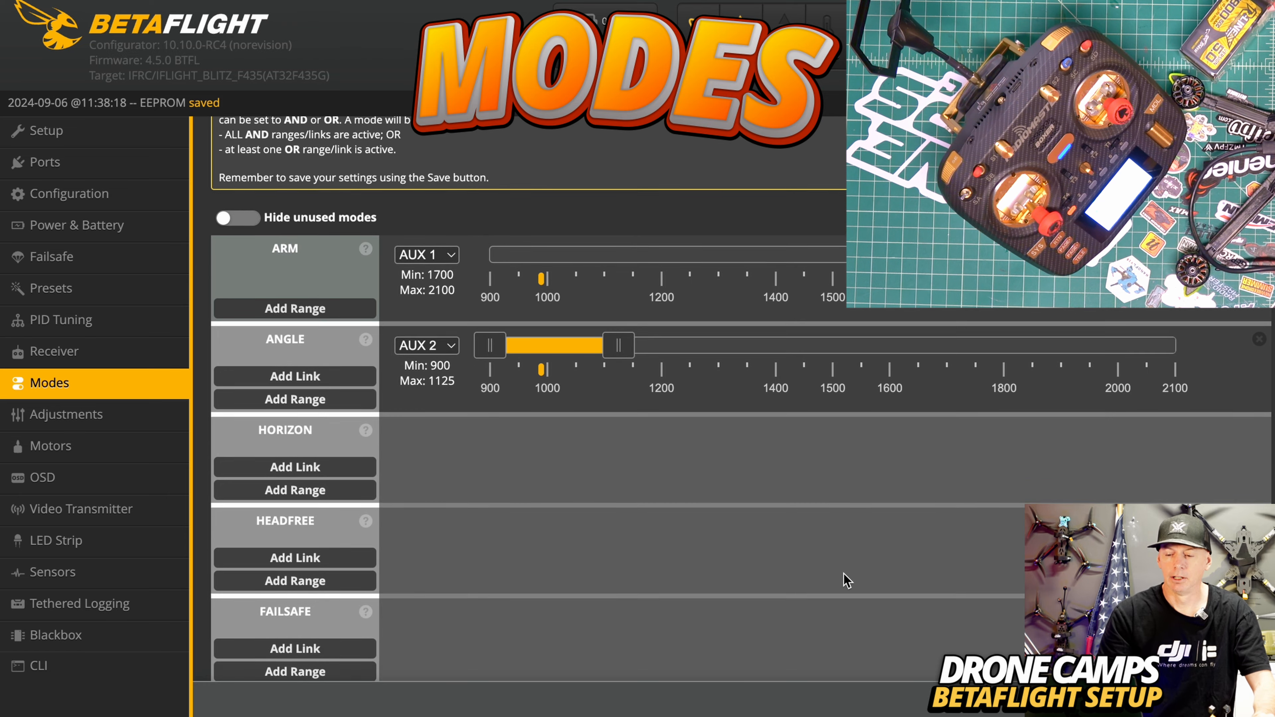
scroll(845, 580, "down", 5)
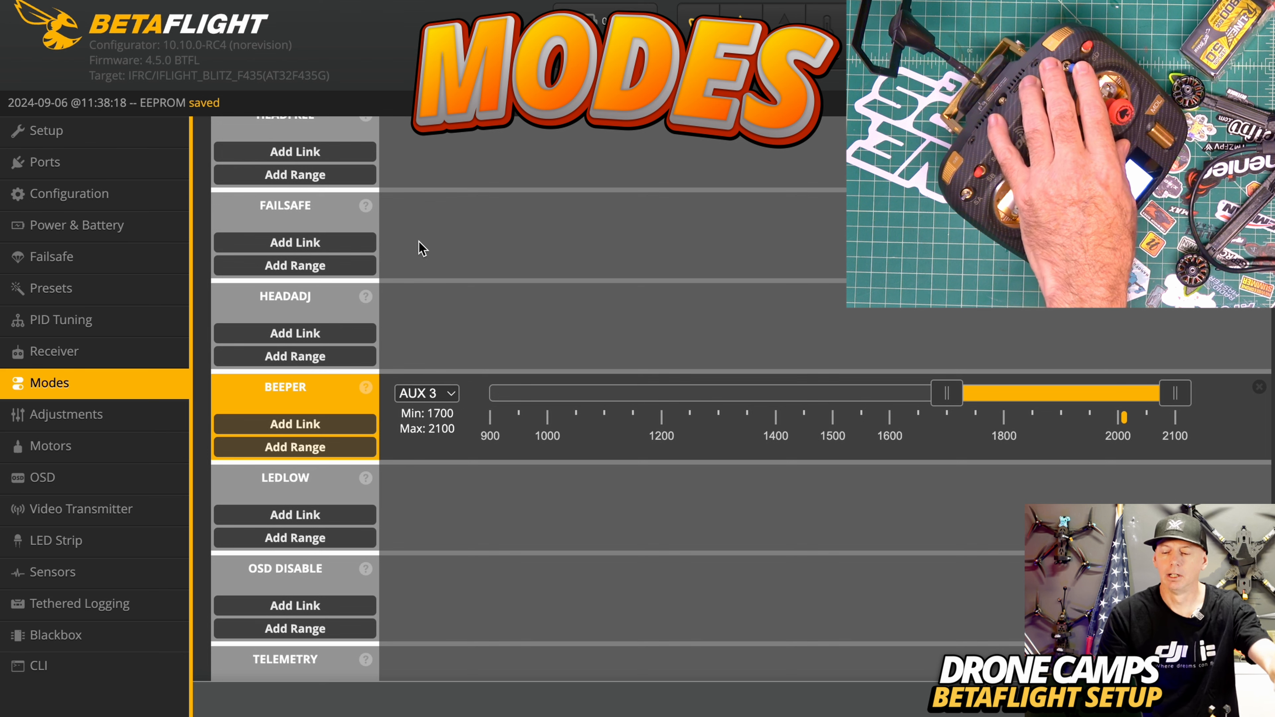
left_click(438, 393)
left_click(437, 394)
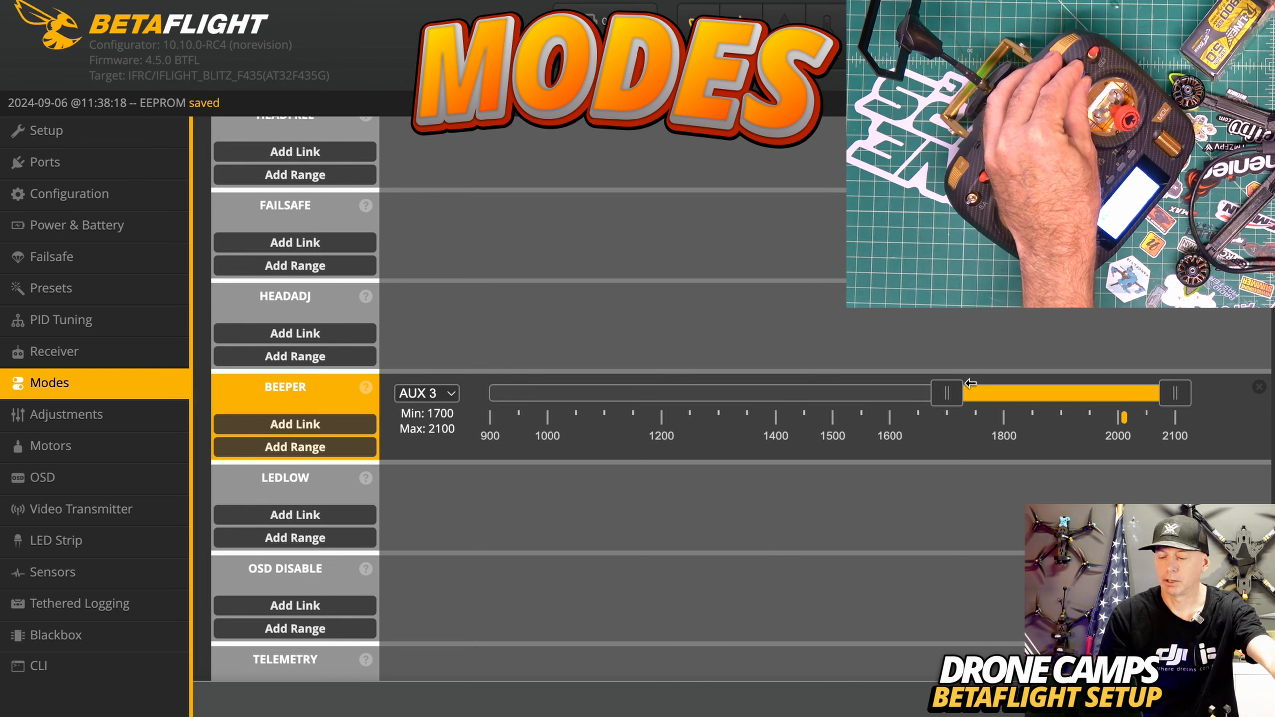
left_click_drag(949, 394, 720, 412)
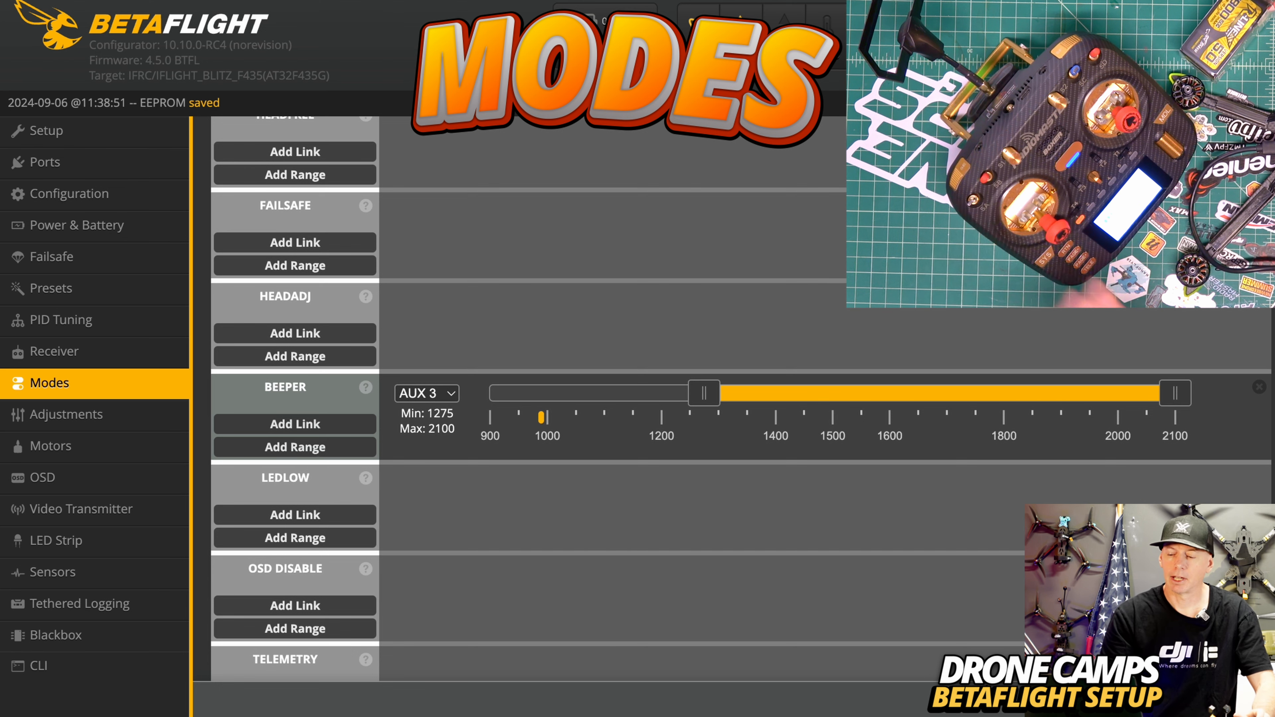
- Add a range to FLIP OVER AFTER CRASH, assign it to AUX 4 and shift it to 1700–2100
scroll(786, 563, "down", 2)
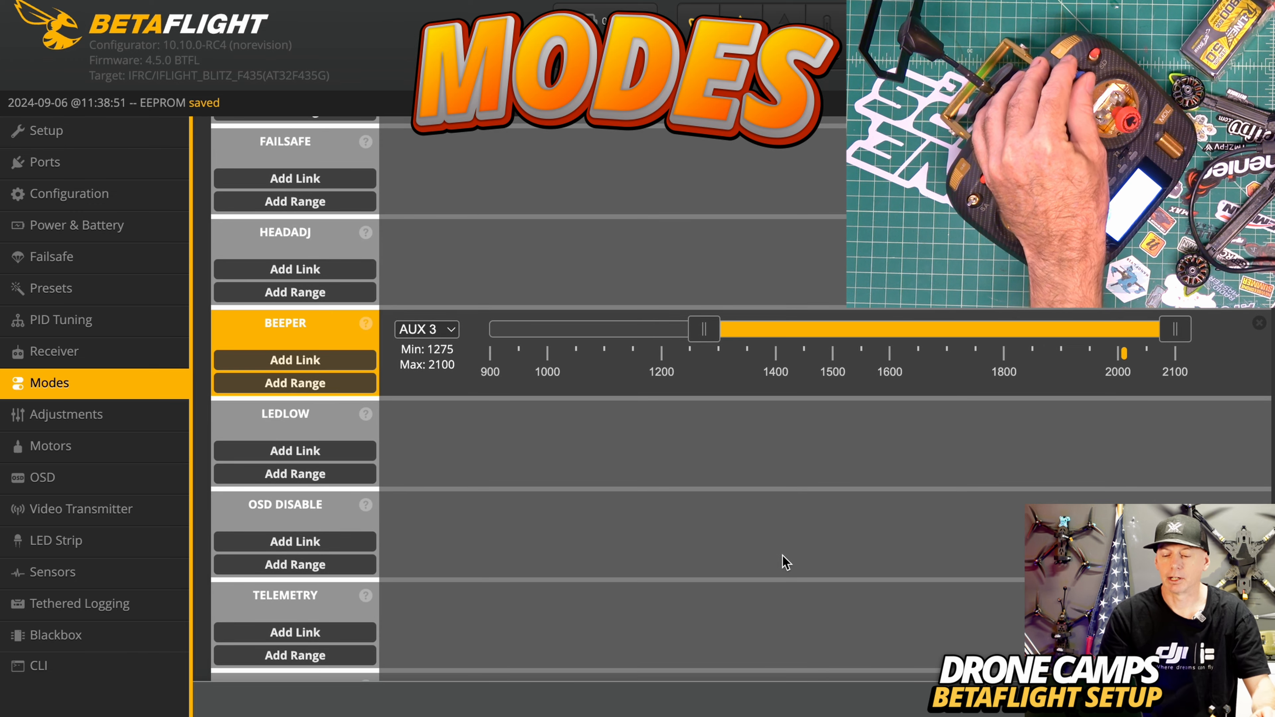
scroll(786, 562, "down", 9)
scroll(786, 563, "down", 10)
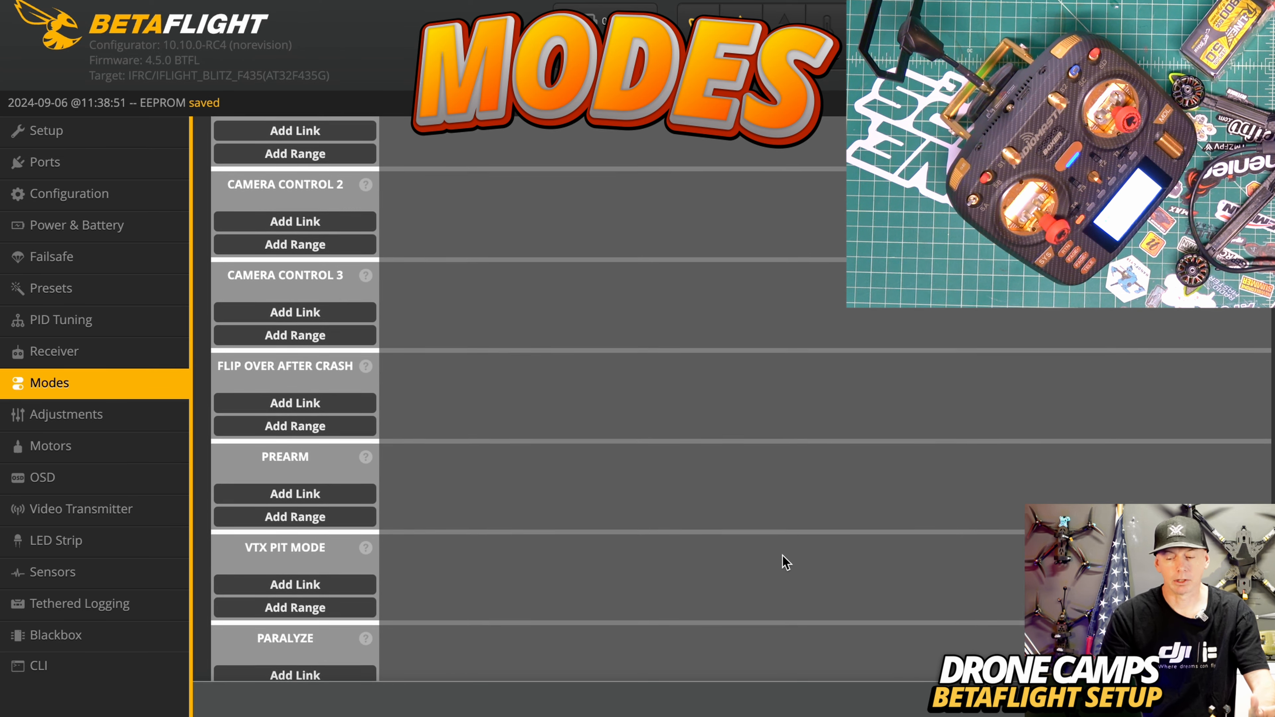
left_click(338, 417)
left_click(424, 363)
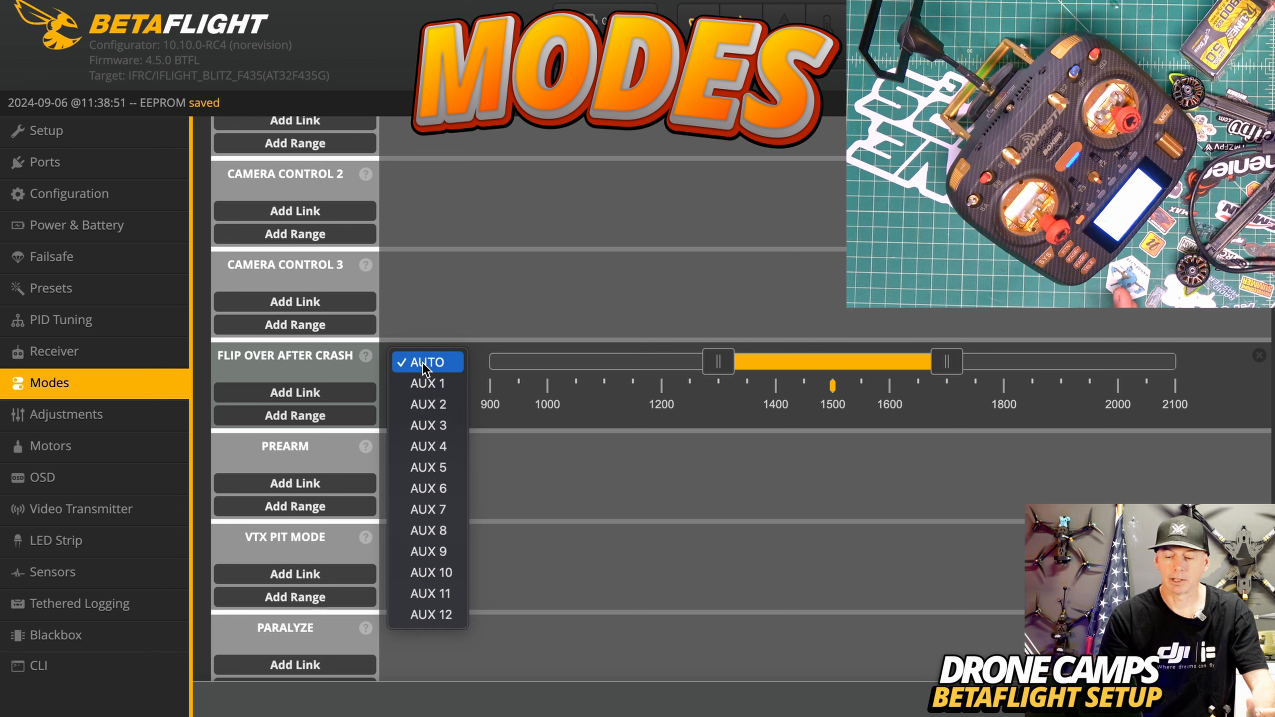
left_click(437, 446)
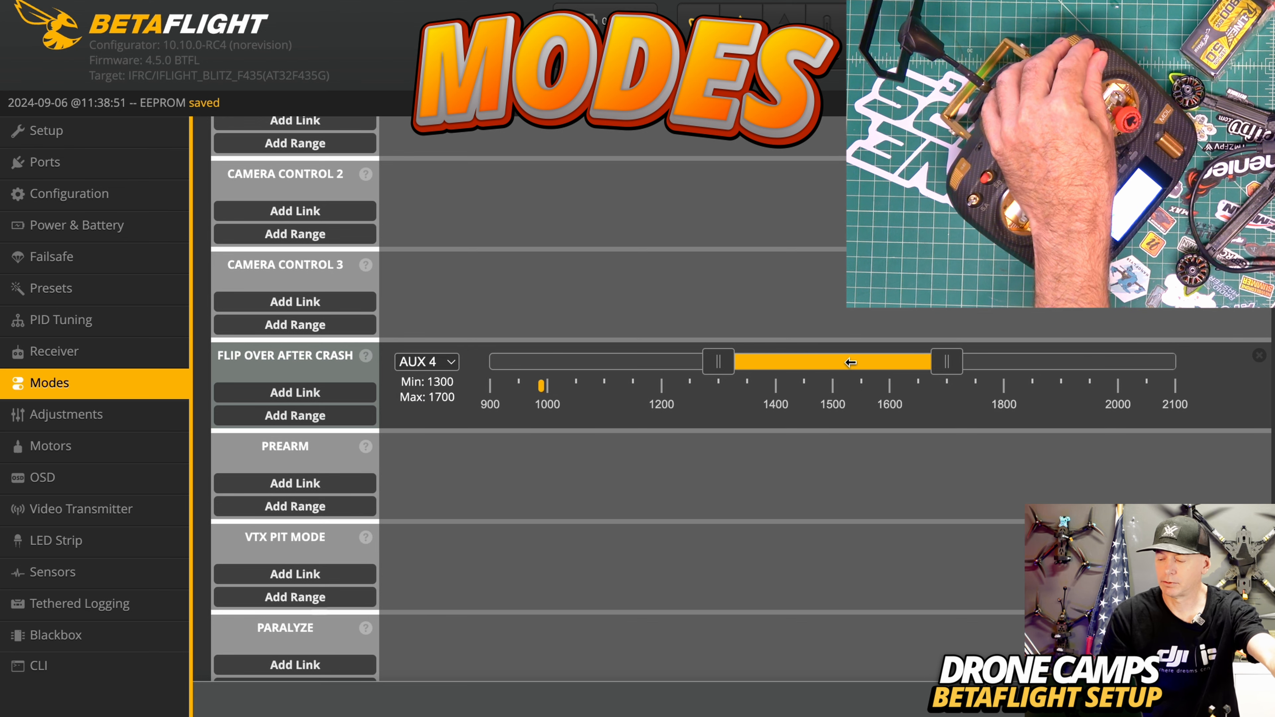
left_click_drag(850, 362, 1079, 362)
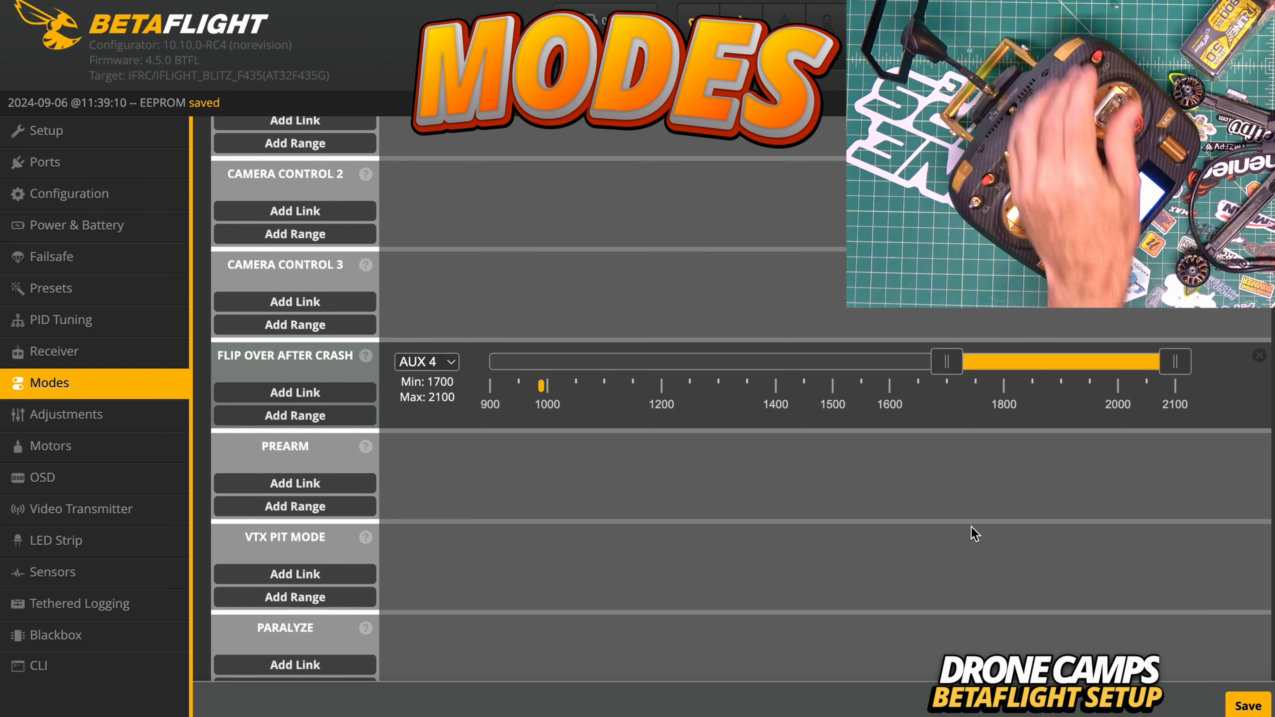
- Look through the remaining modes and open the motor configuration
scroll(948, 518, "down", 2)
scroll(948, 518, "down", 6)
scroll(948, 517, "up", 20)
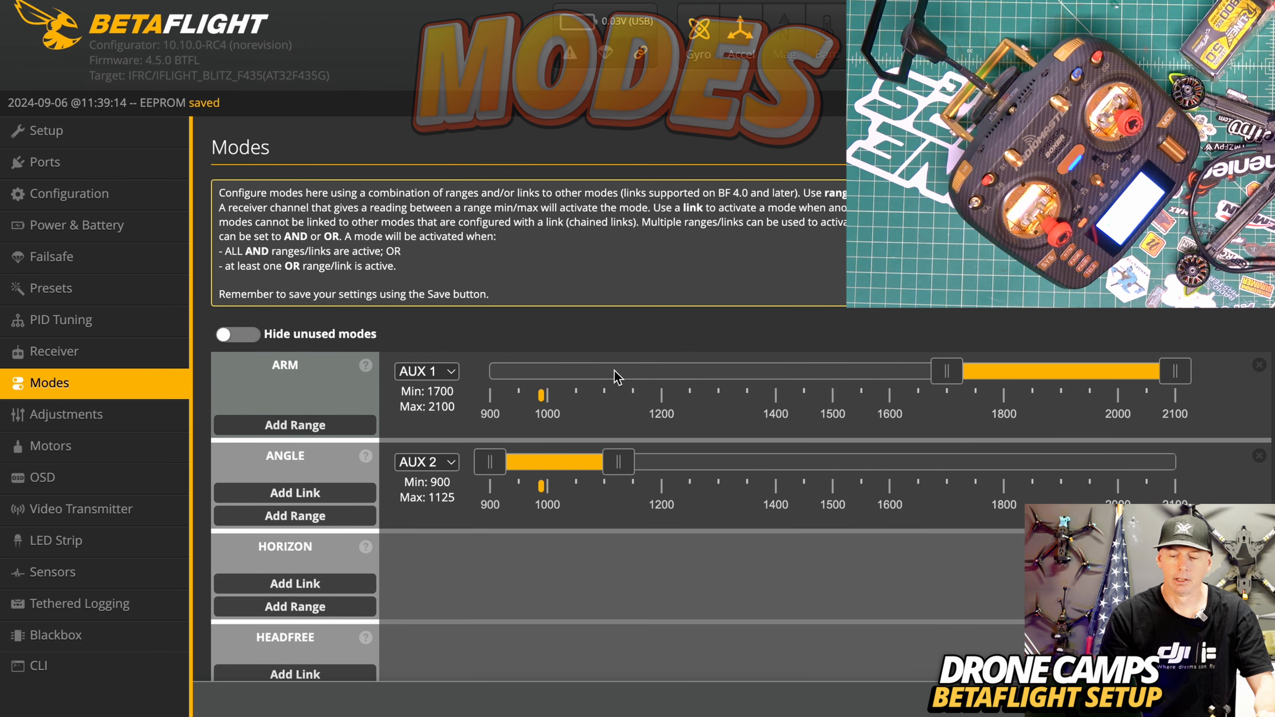
left_click(115, 485)
left_click(121, 449)
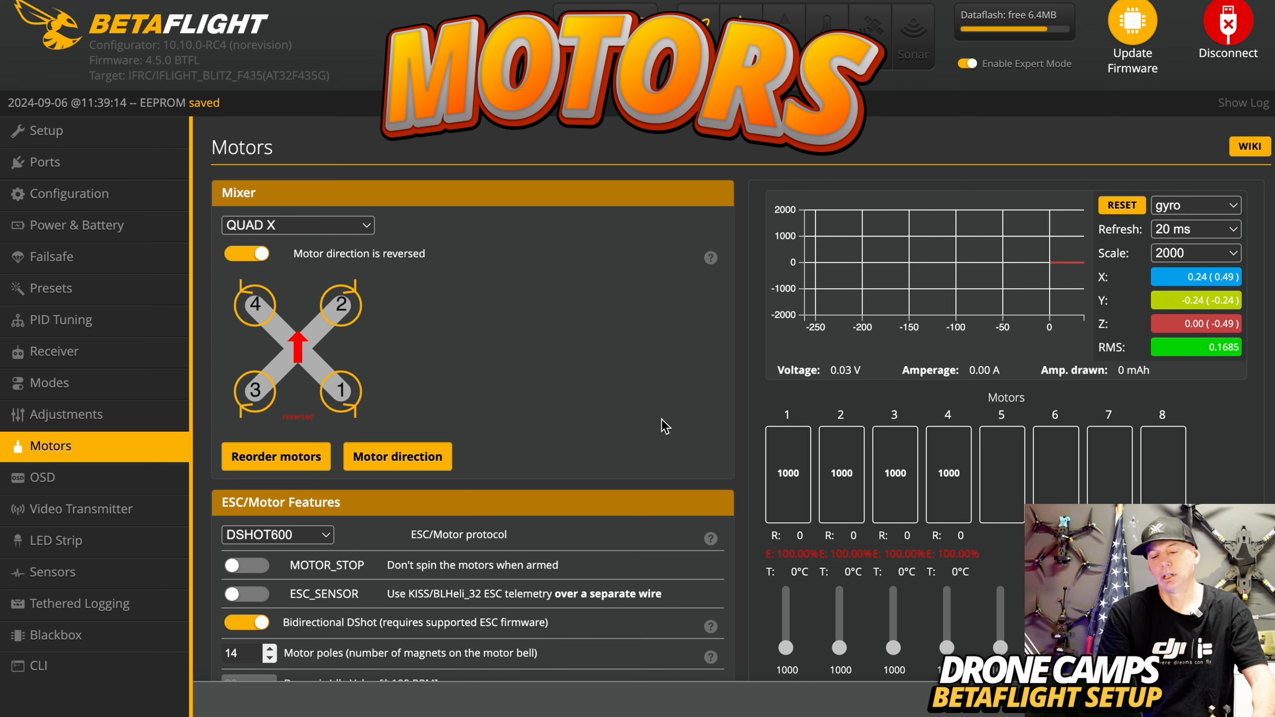
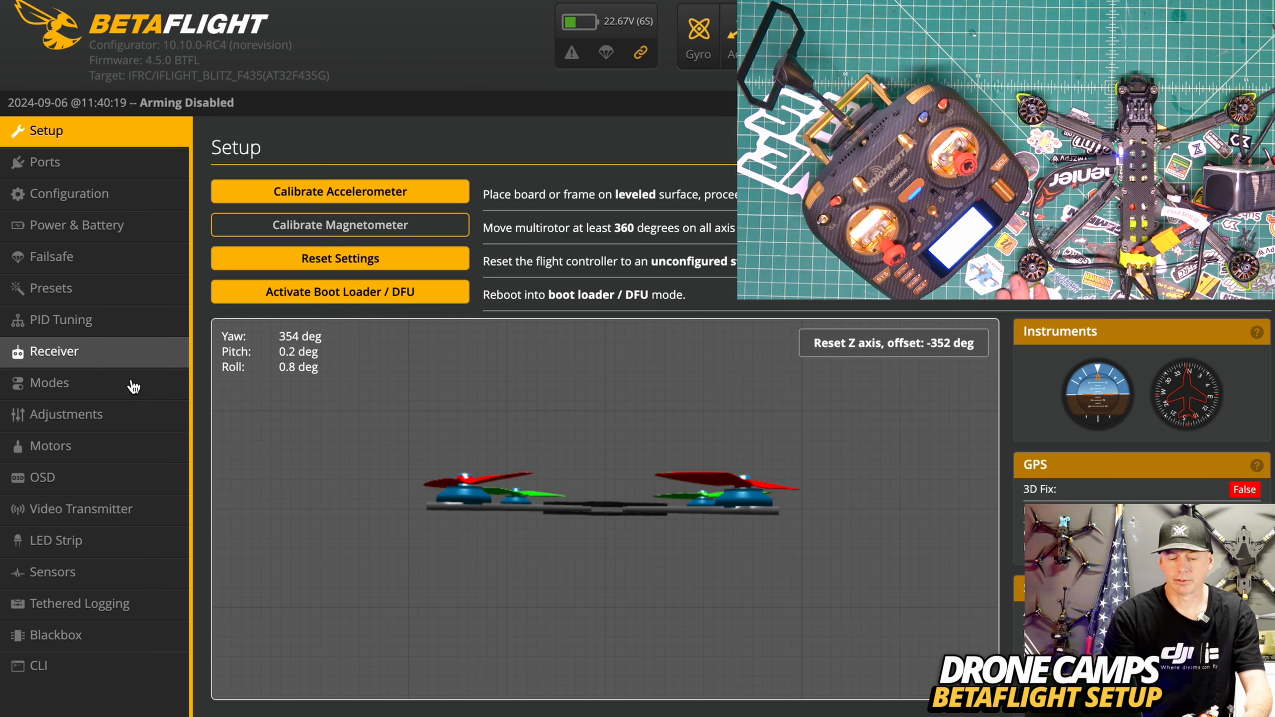
- Reopen the motor configuration and enable motor test mode by accepting the propeller risk notice
left_click(102, 448)
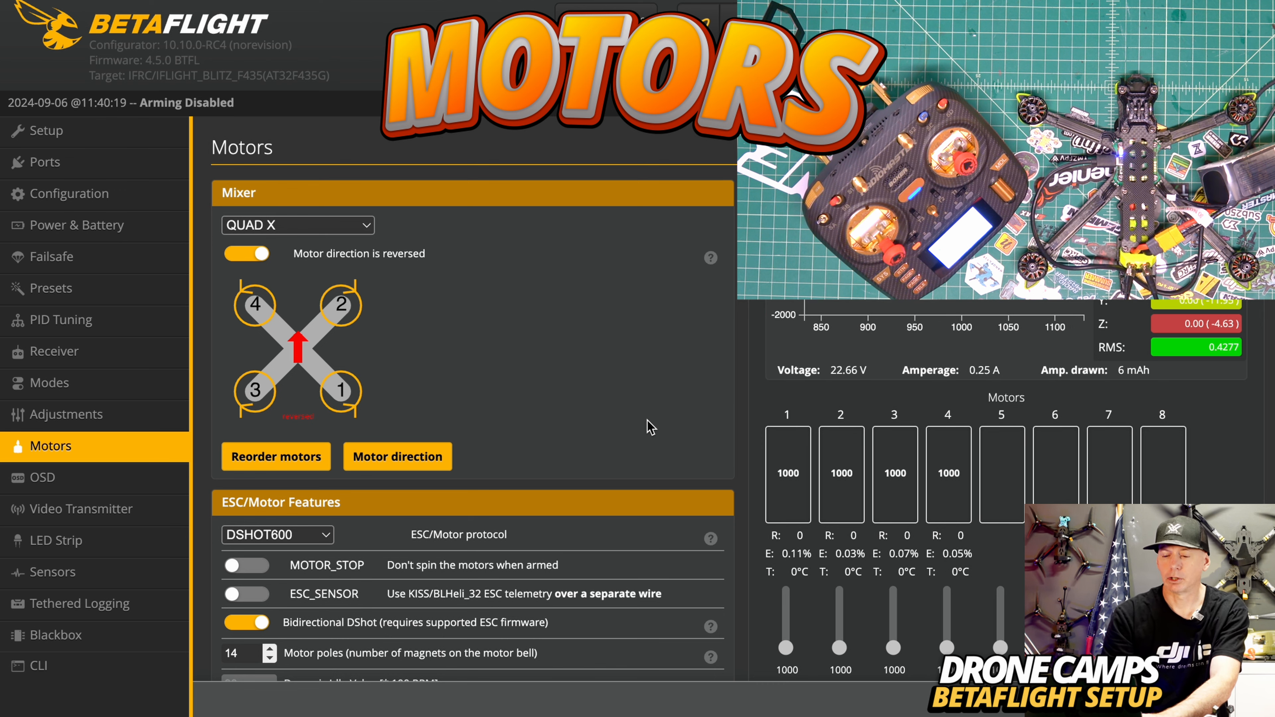
scroll(650, 427, "down", 1)
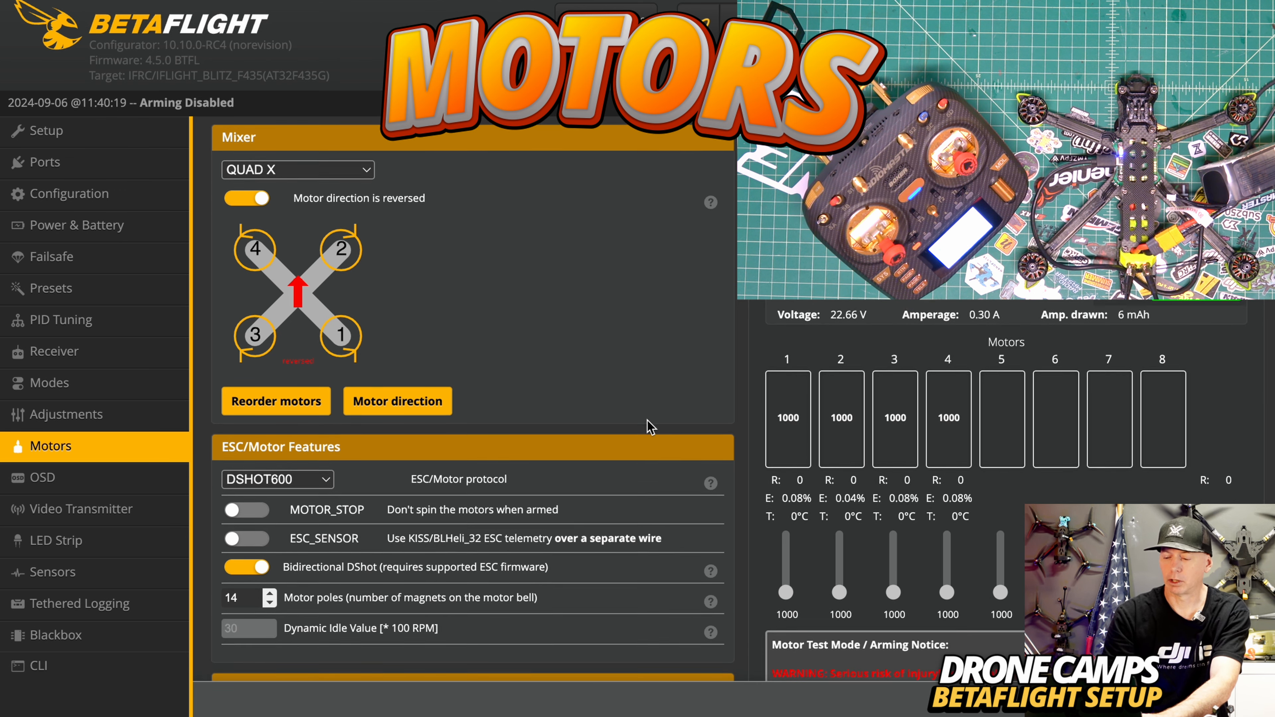
scroll(650, 427, "down", 3)
left_click(783, 622)
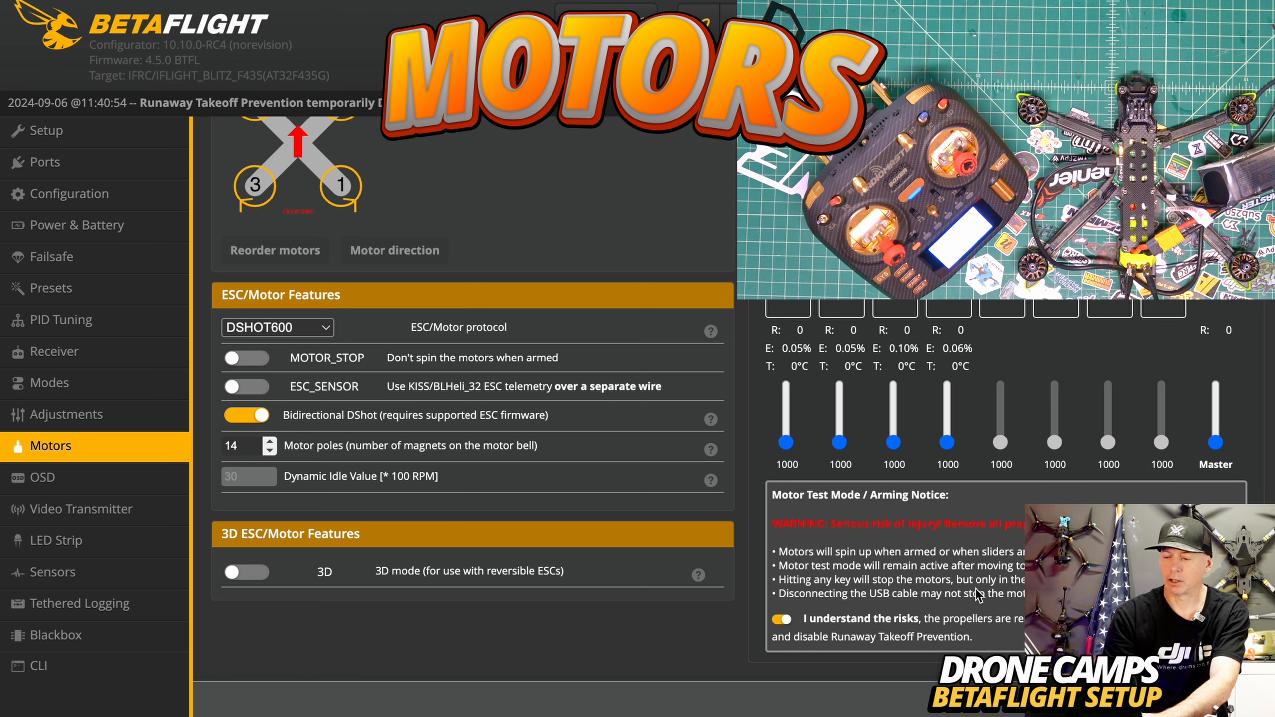
- Test motor 1 by briefly raising its throttle and returning it to 1000, checking its position against the quad diagram
scroll(979, 597, "up", 2)
scroll(980, 596, "up", 1)
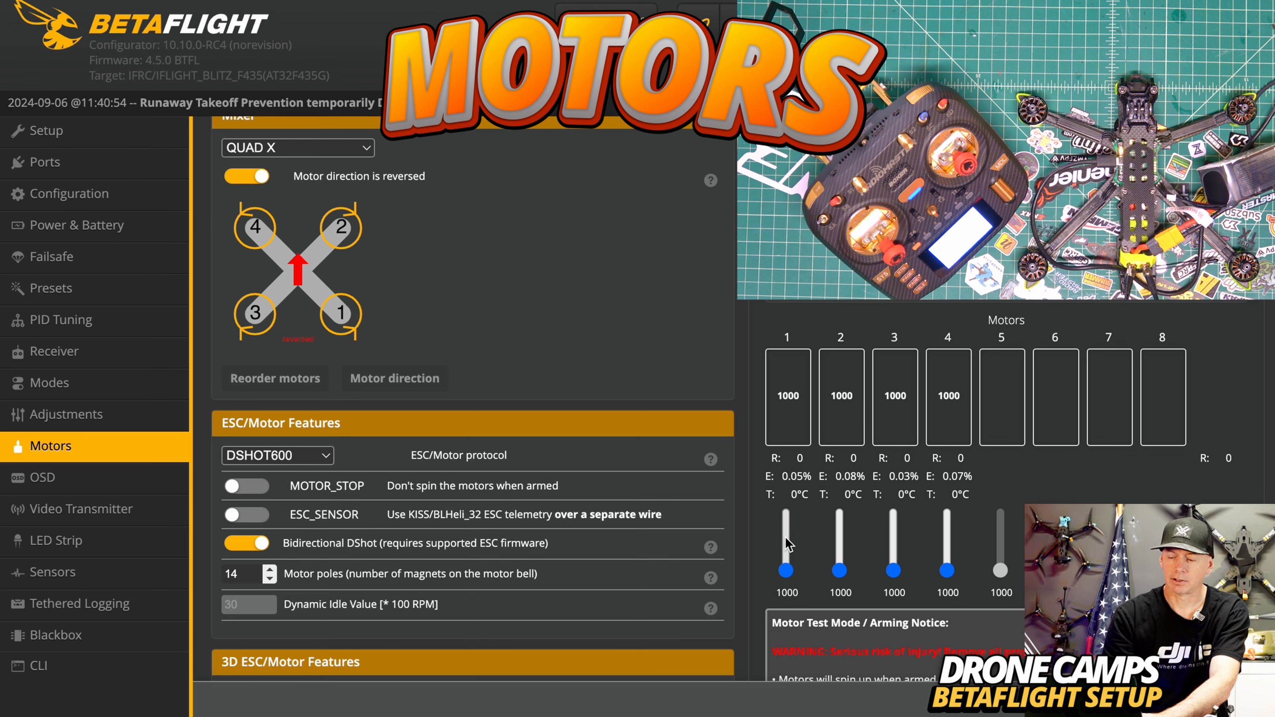
left_click_drag(785, 571, 784, 574)
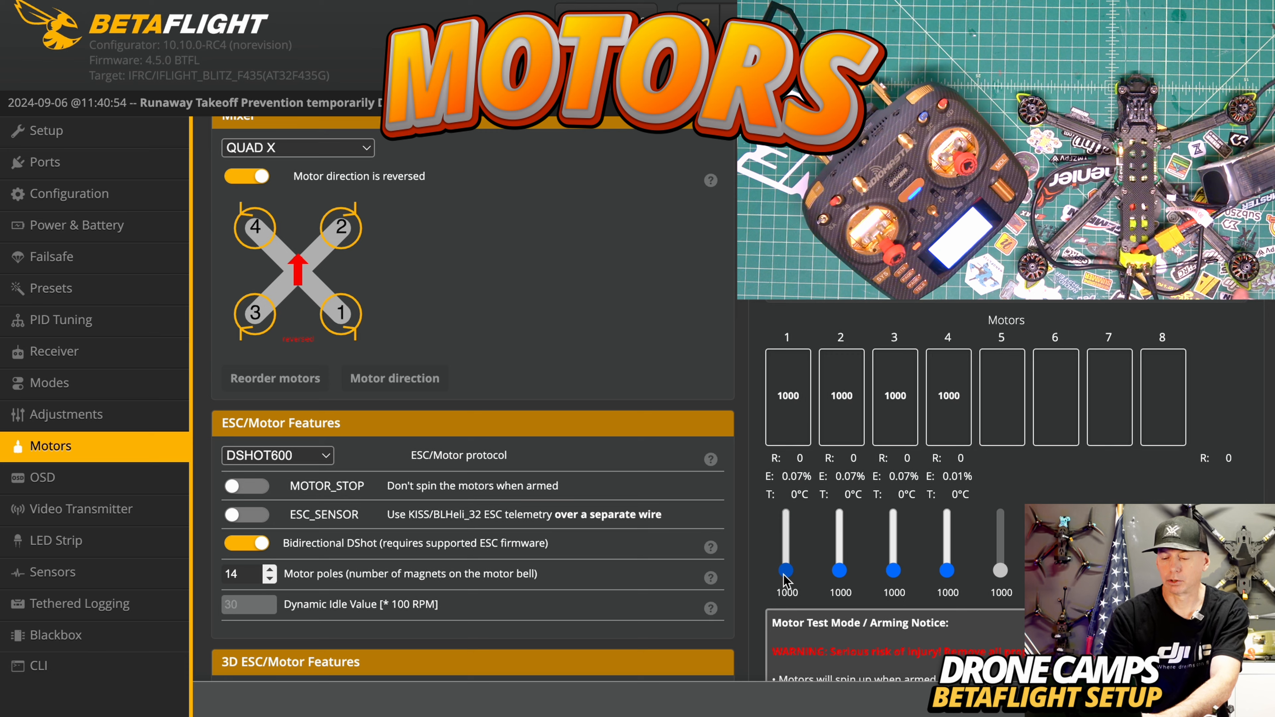
scroll(785, 582, "down", 3)
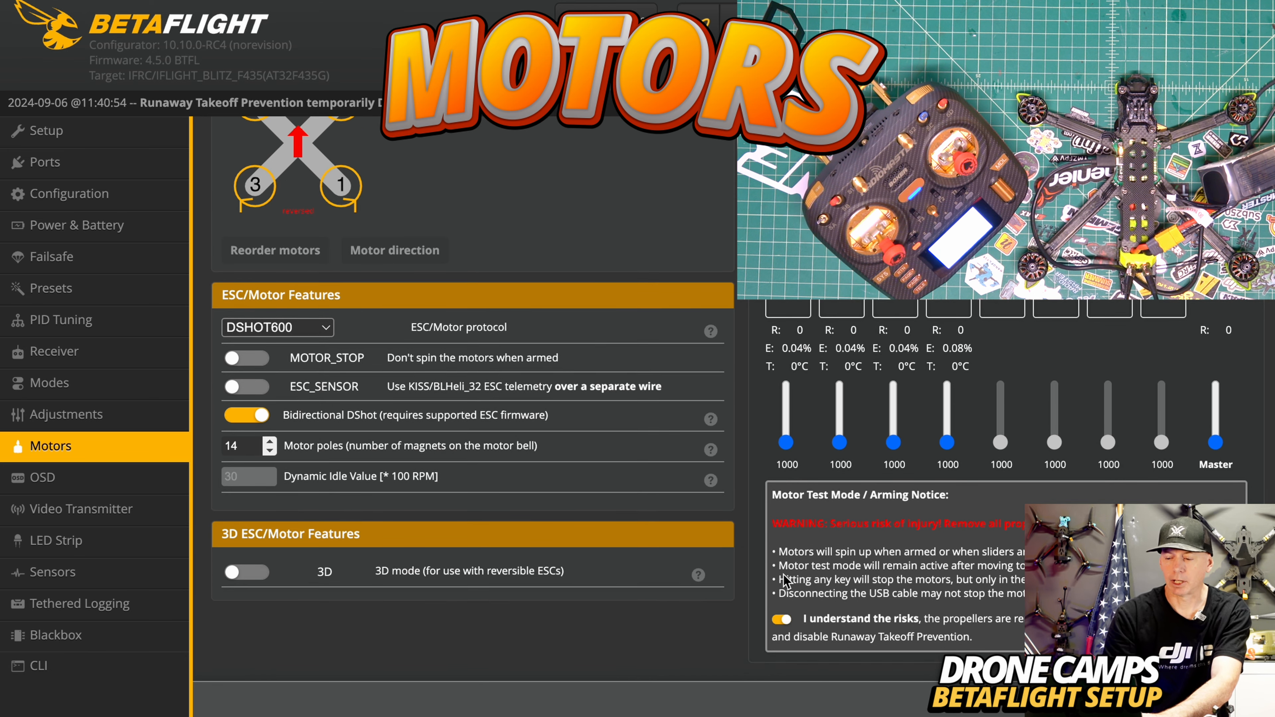
scroll(785, 582, "up", 5)
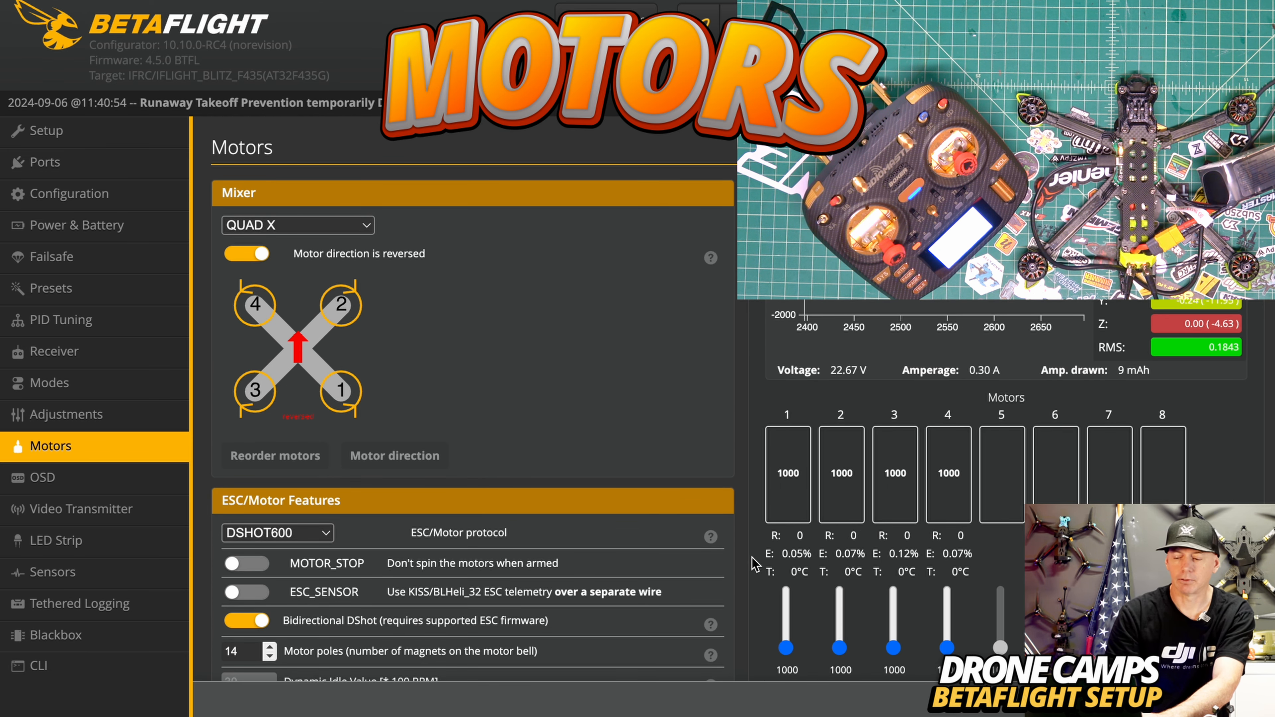
scroll(754, 564, "down", 2)
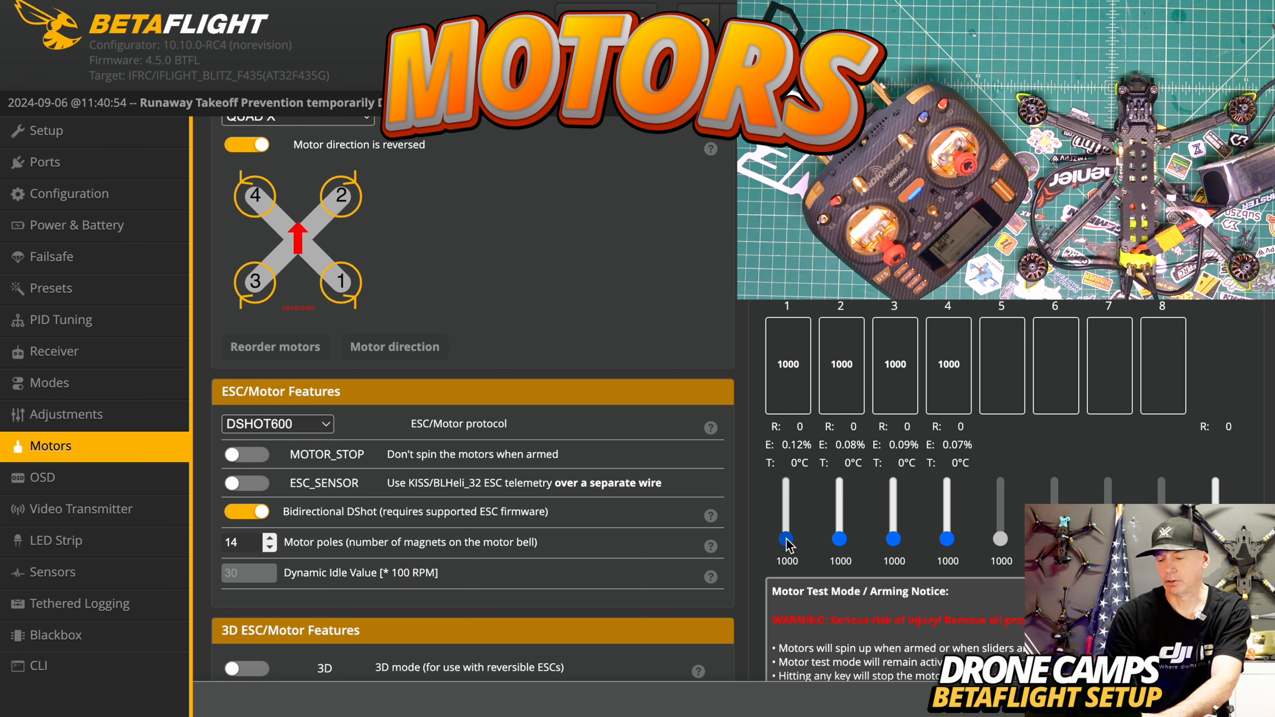
left_click_drag(786, 540, 786, 543)
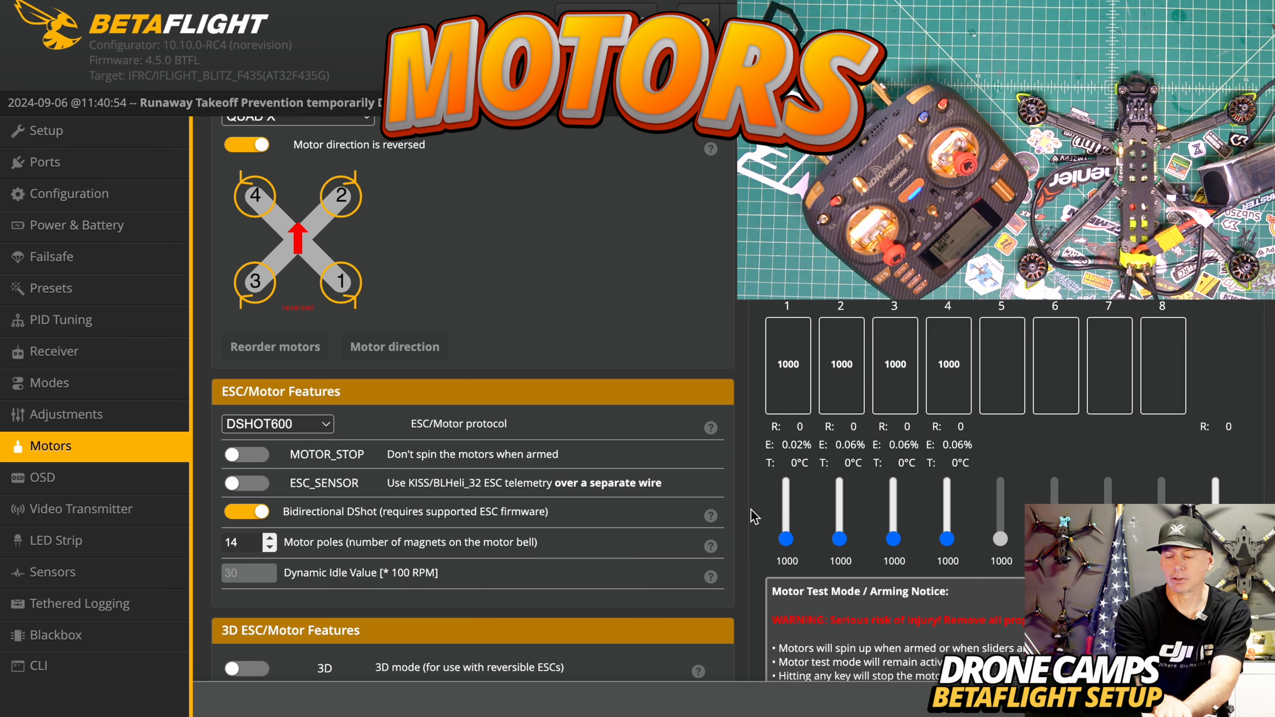
scroll(754, 515, "up", 2)
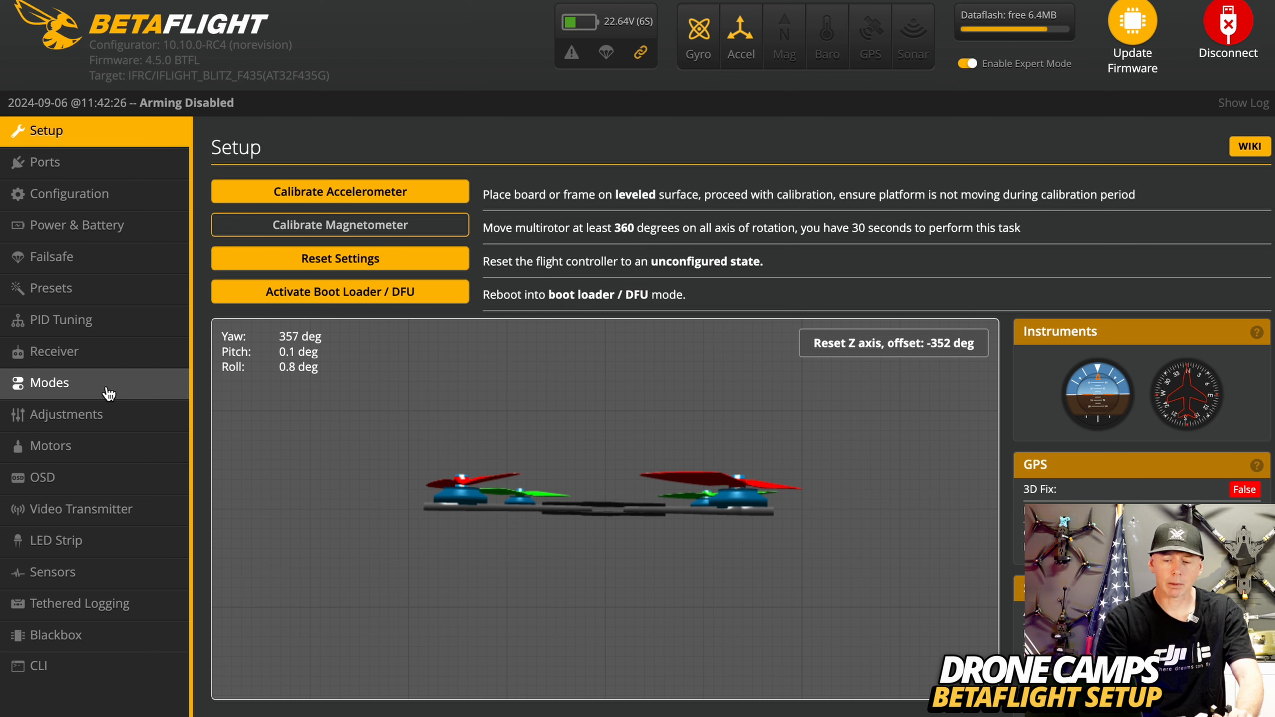
- Open the OSD configuration and look over the preview layout for OSD Profile 1
left_click(99, 492)
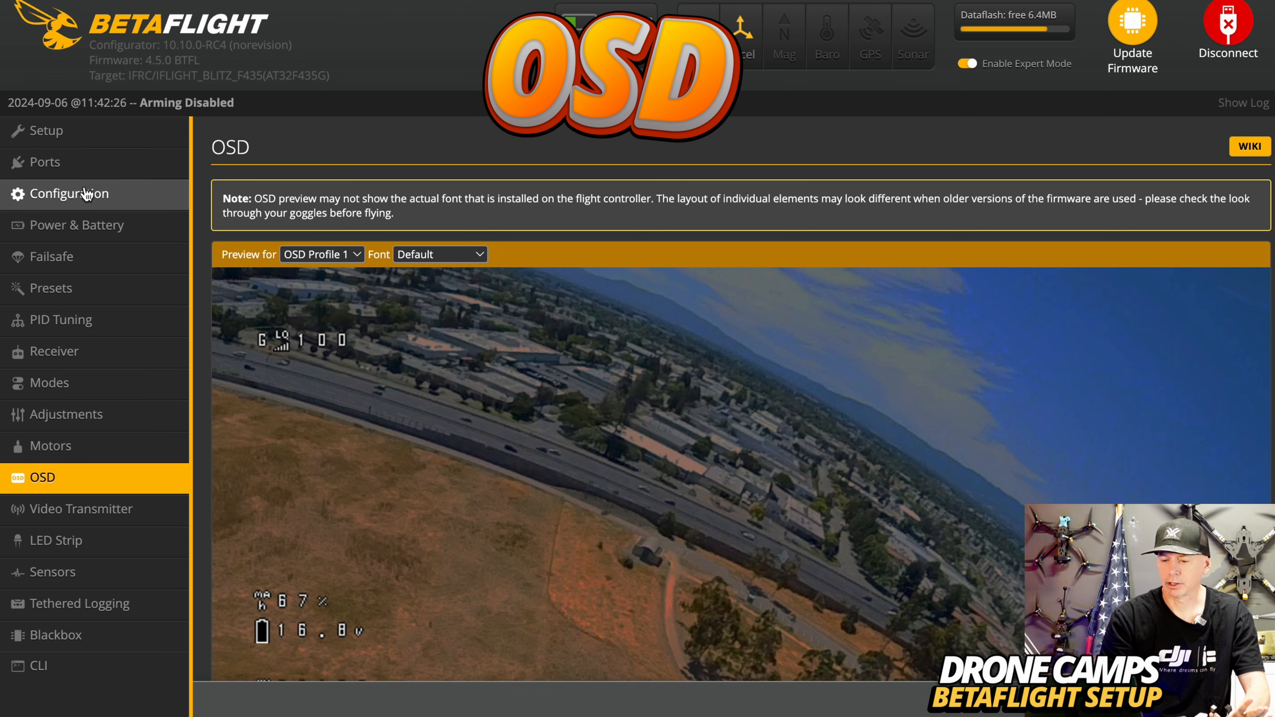
scroll(768, 482, "down", 3)
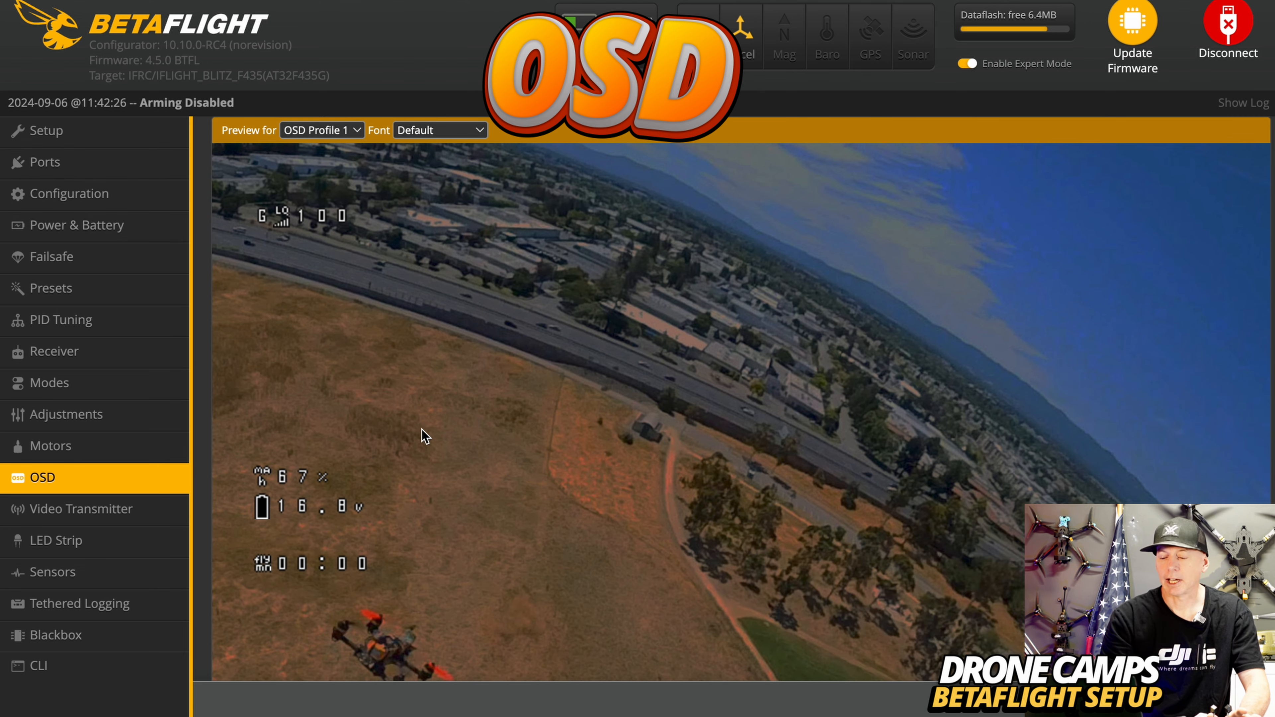
scroll(645, 470, "down", 3)
scroll(645, 471, "up", 3)
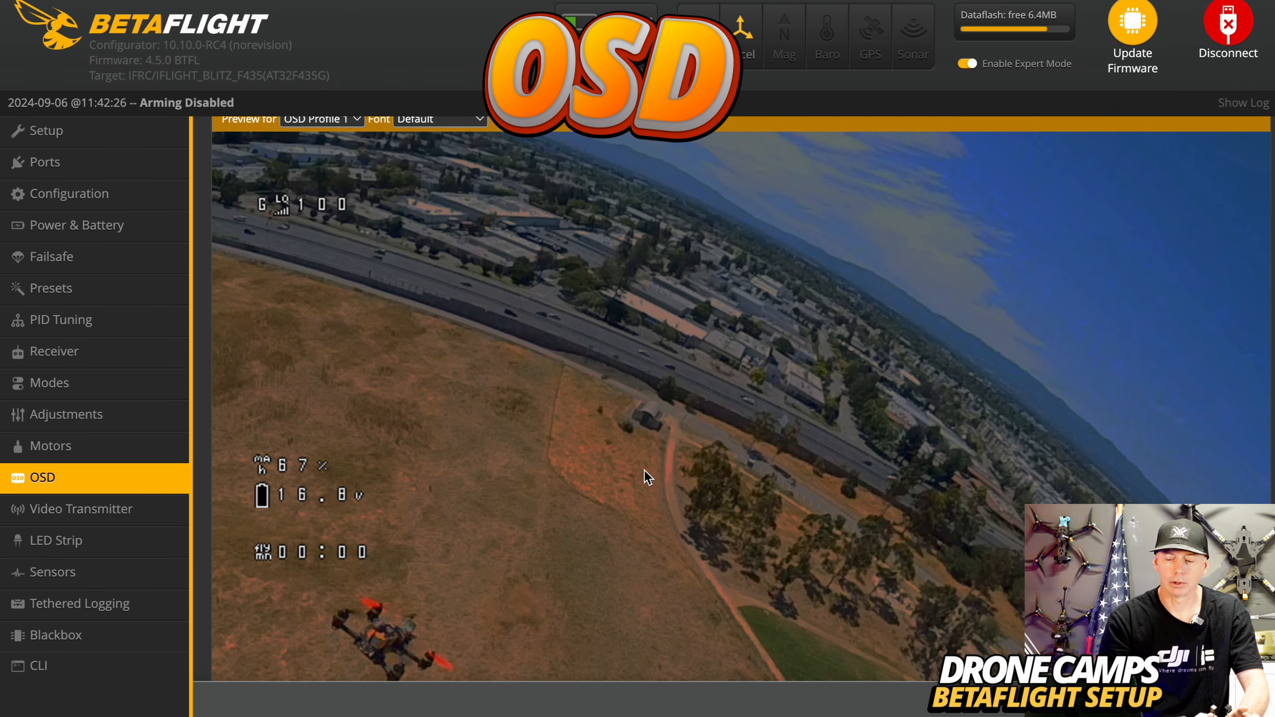
scroll(648, 478, "up", 1)
- Try moving the battery voltage above the battery usage and the flight timer elsewhere in the OSD preview, then return both
left_click_drag(263, 529, 282, 420)
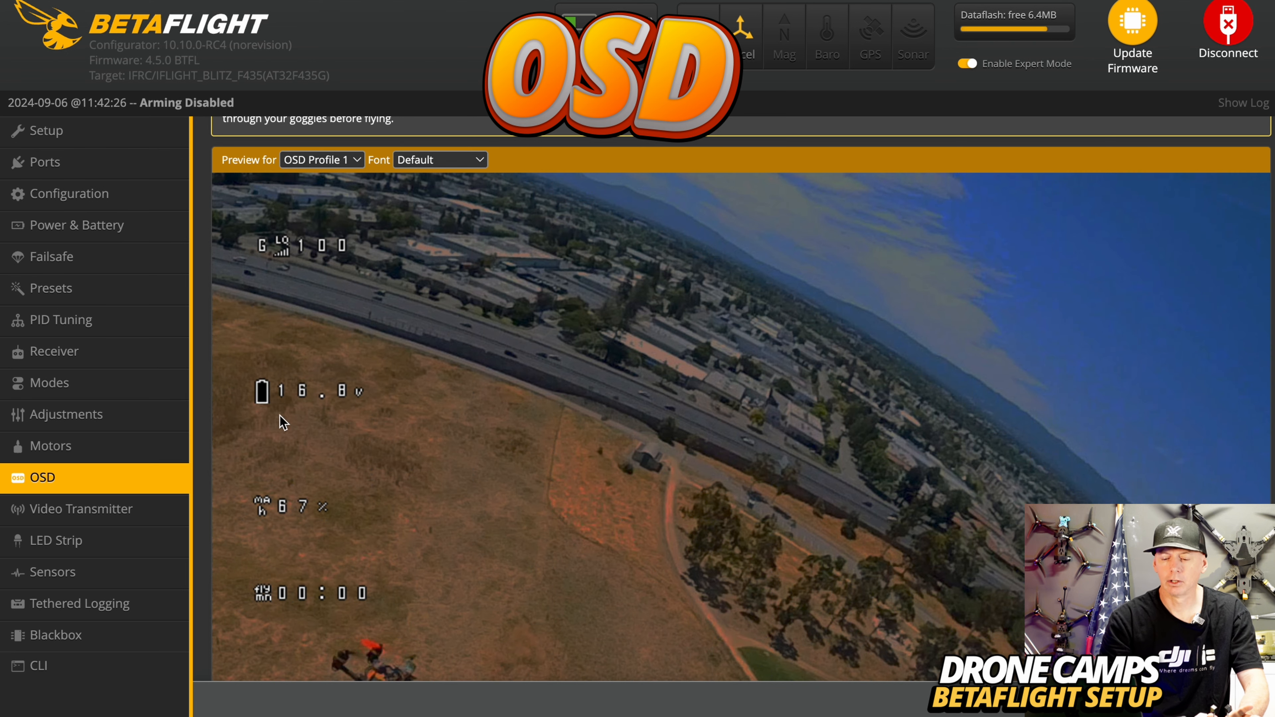
left_click_drag(264, 593, 656, 505)
left_click_drag(1114, 590, 270, 588)
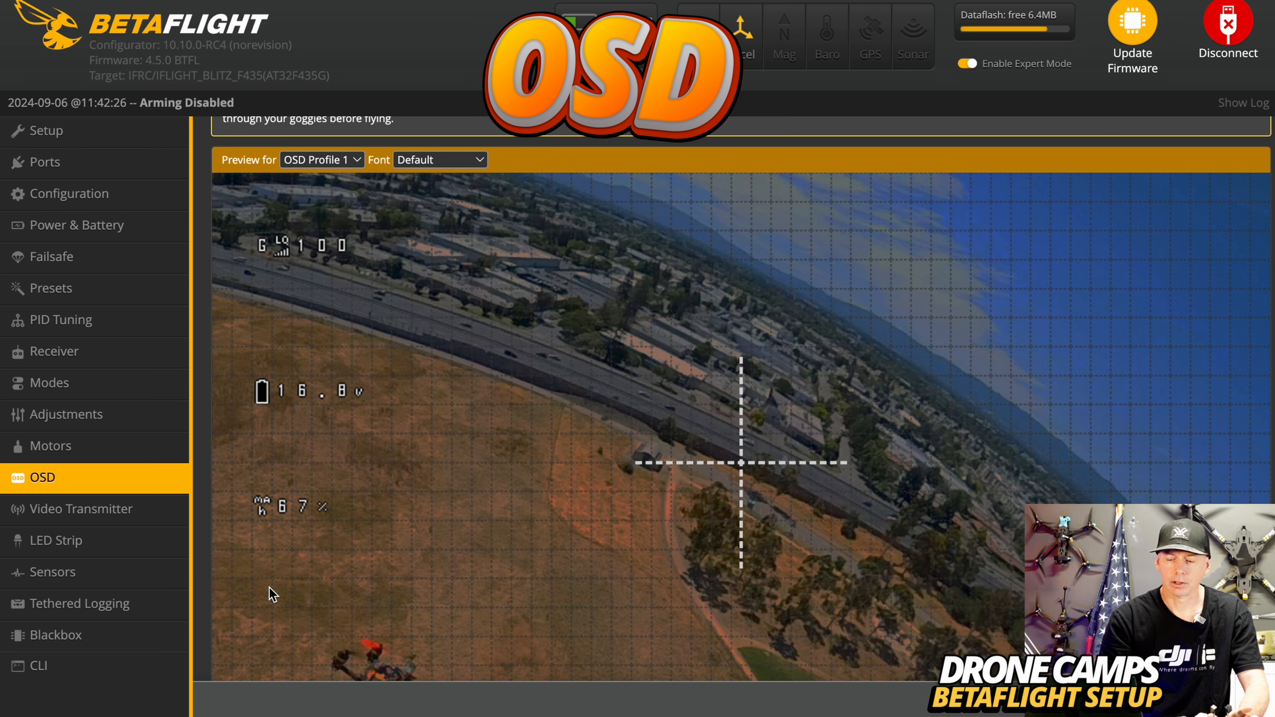
left_click_drag(259, 389, 264, 540)
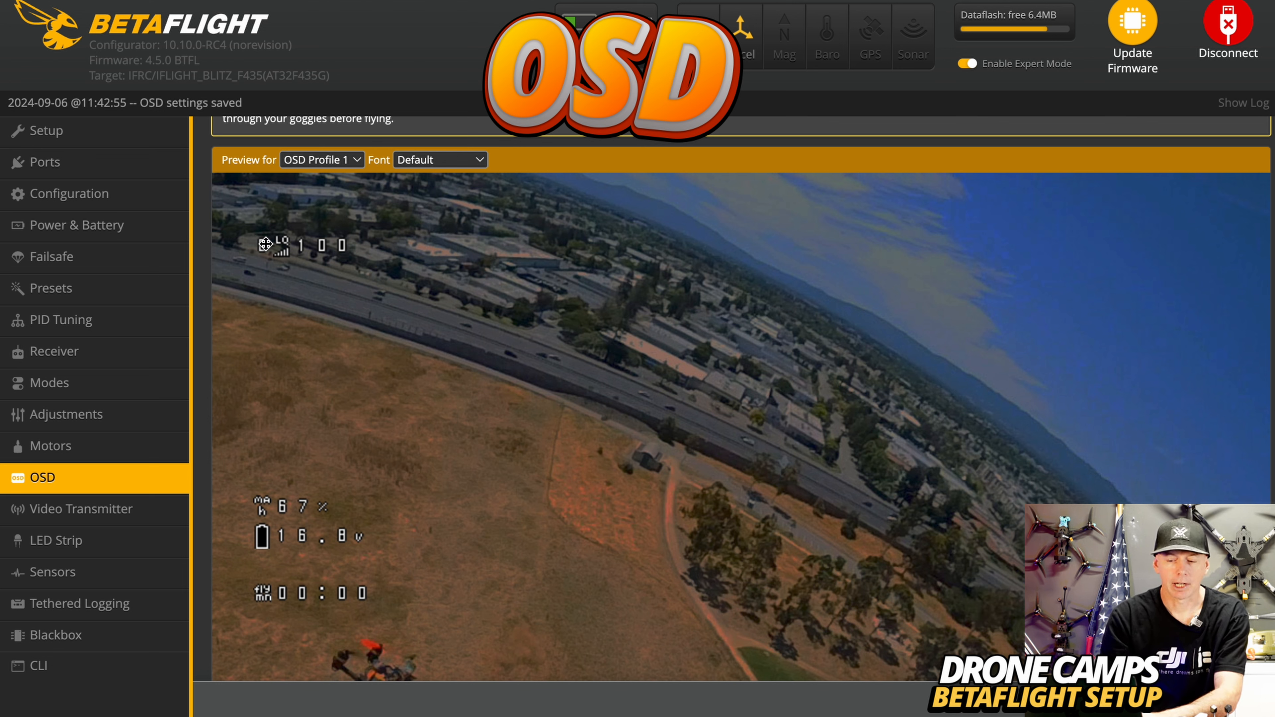
- Lower the goggle link quality element by two grid rows and place the flight timer directly below the battery voltage in the OSD preview
mouse_move(265, 244)
left_mouse_down()
mouse_move(263, 222)
mouse_move(259, 261)
left_mouse_up()
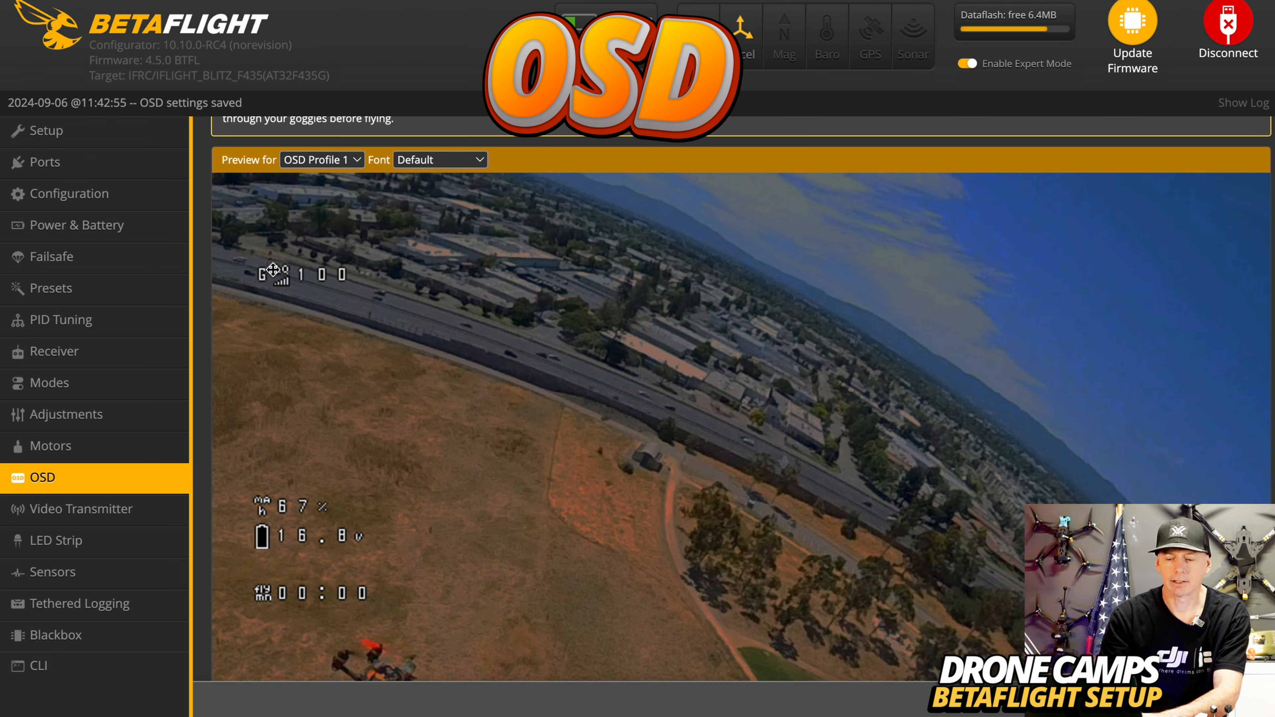
left_click_drag(270, 311, 270, 340)
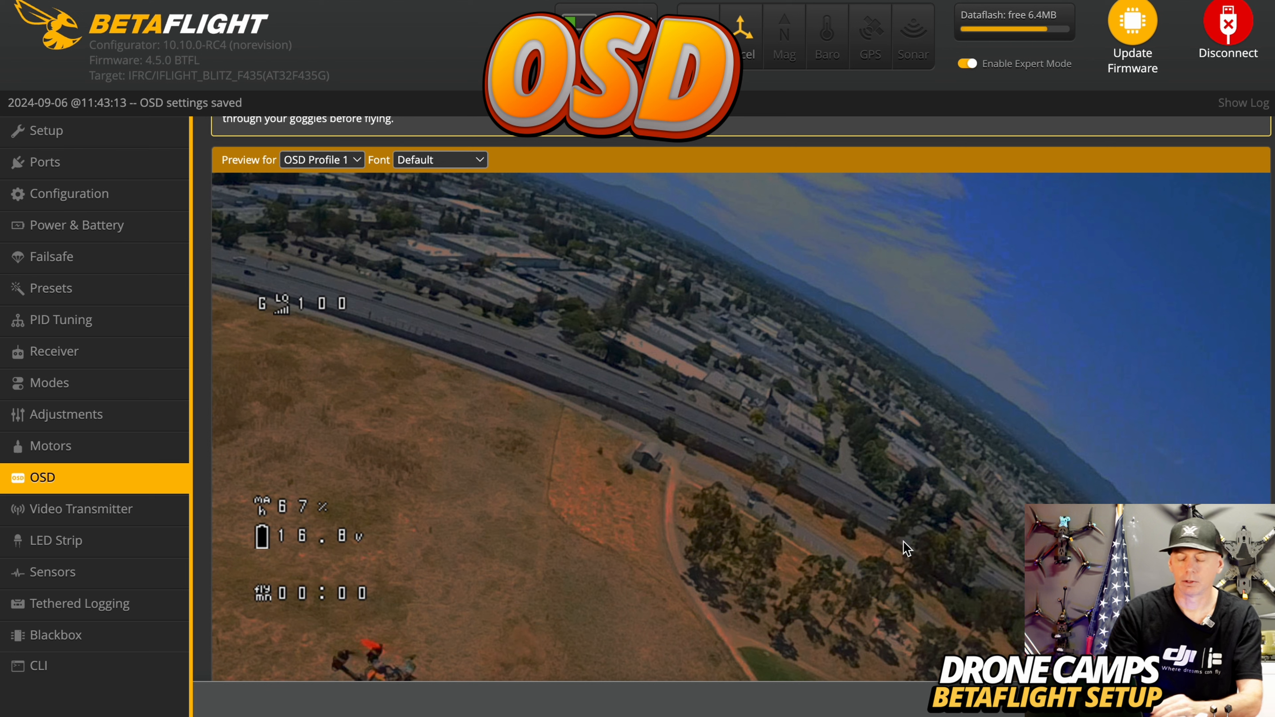
scroll(568, 420, "down", 1)
left_click_drag(263, 578, 263, 548)
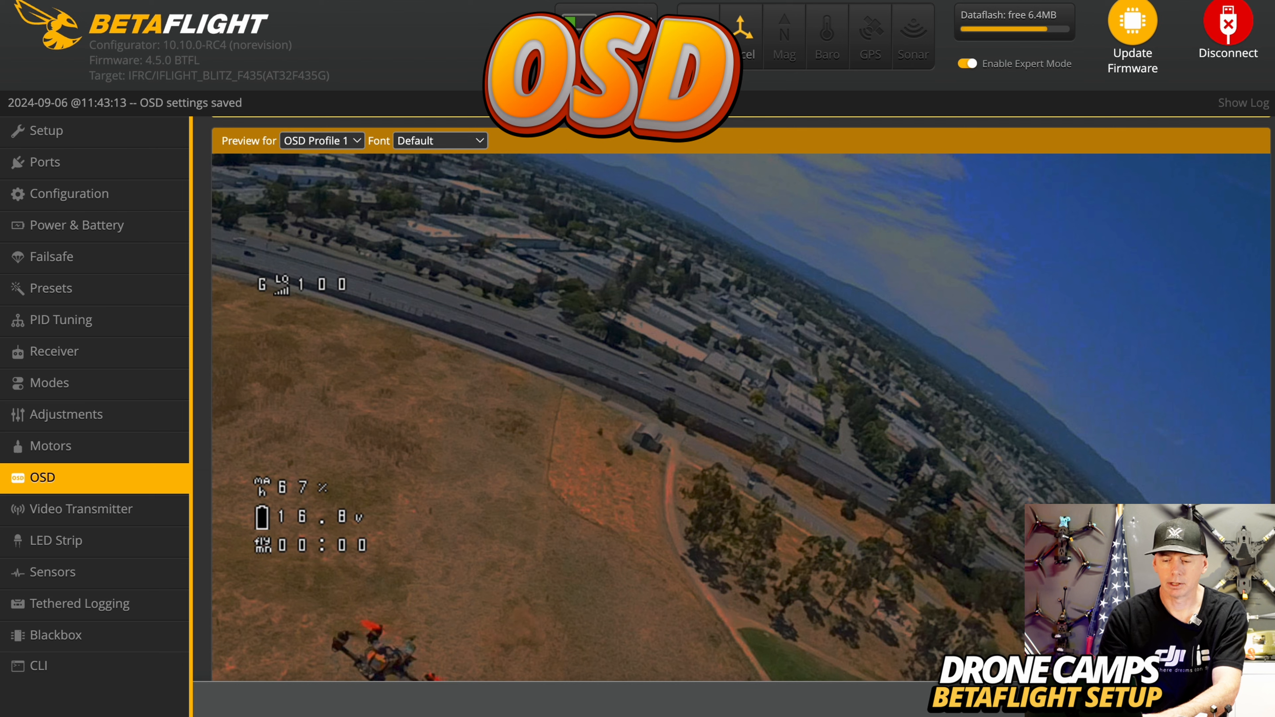
- Try the Auto video format for the OSD, view its effect on the preview, and switch back to HD
scroll(627, 499, "down", 10)
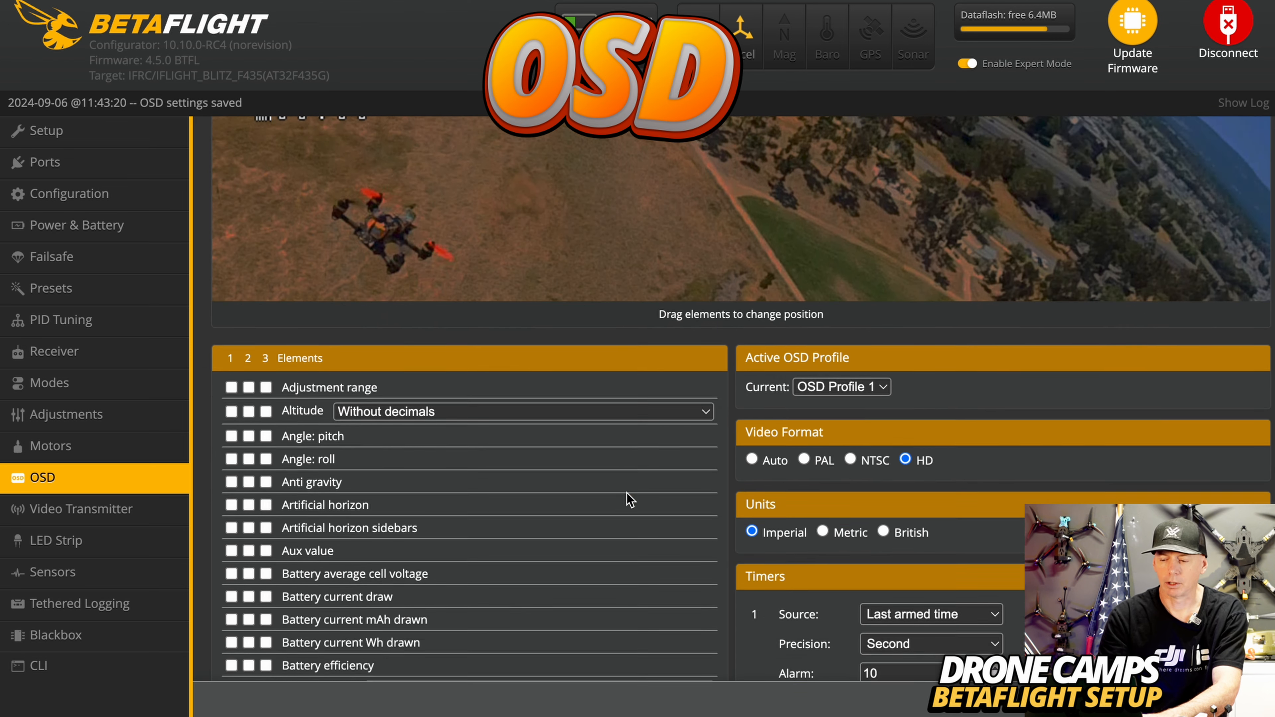
scroll(734, 600, "down", 1)
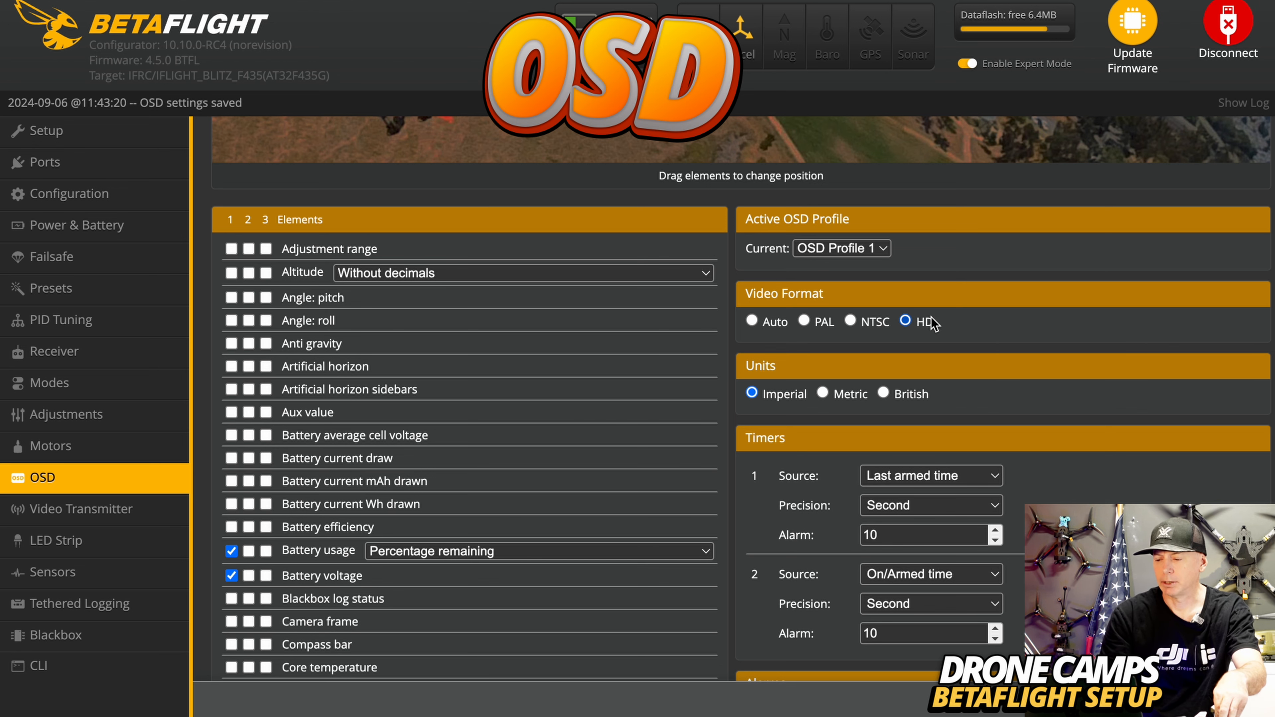
scroll(1107, 353, "down", 1)
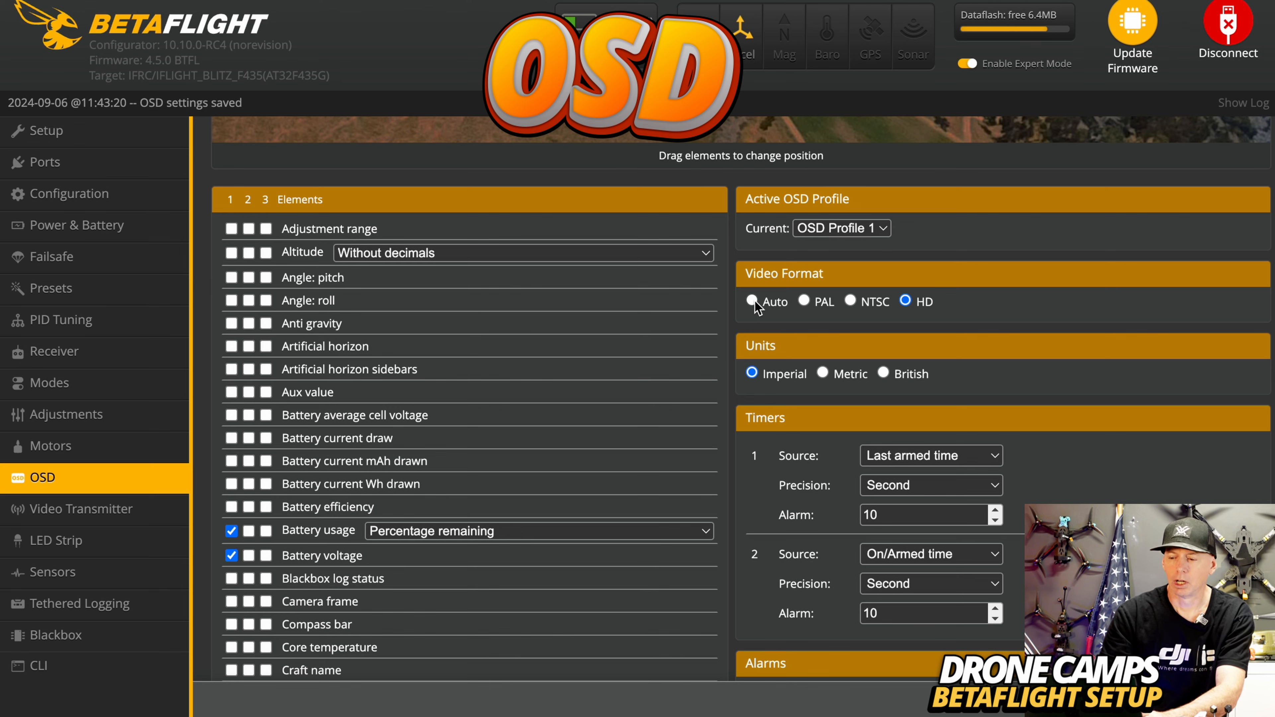
scroll(974, 319, "up", 2)
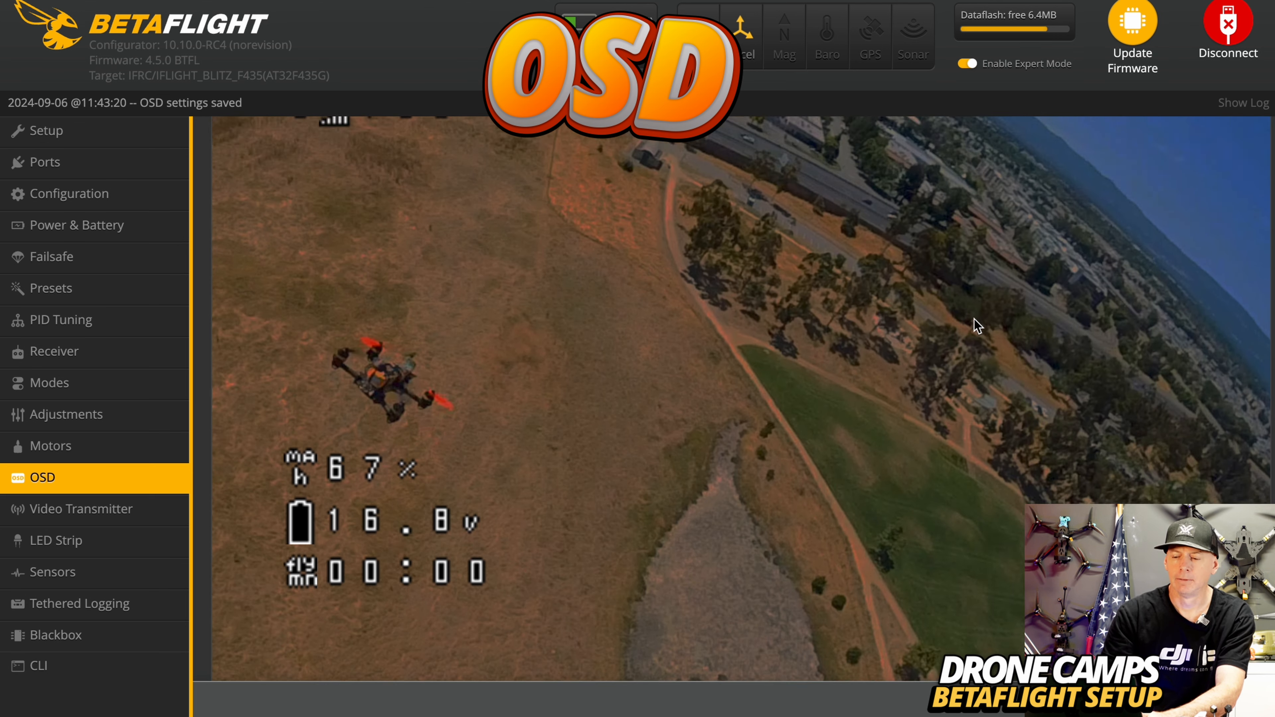
scroll(975, 319, "down", 5)
scroll(975, 319, "down", 1)
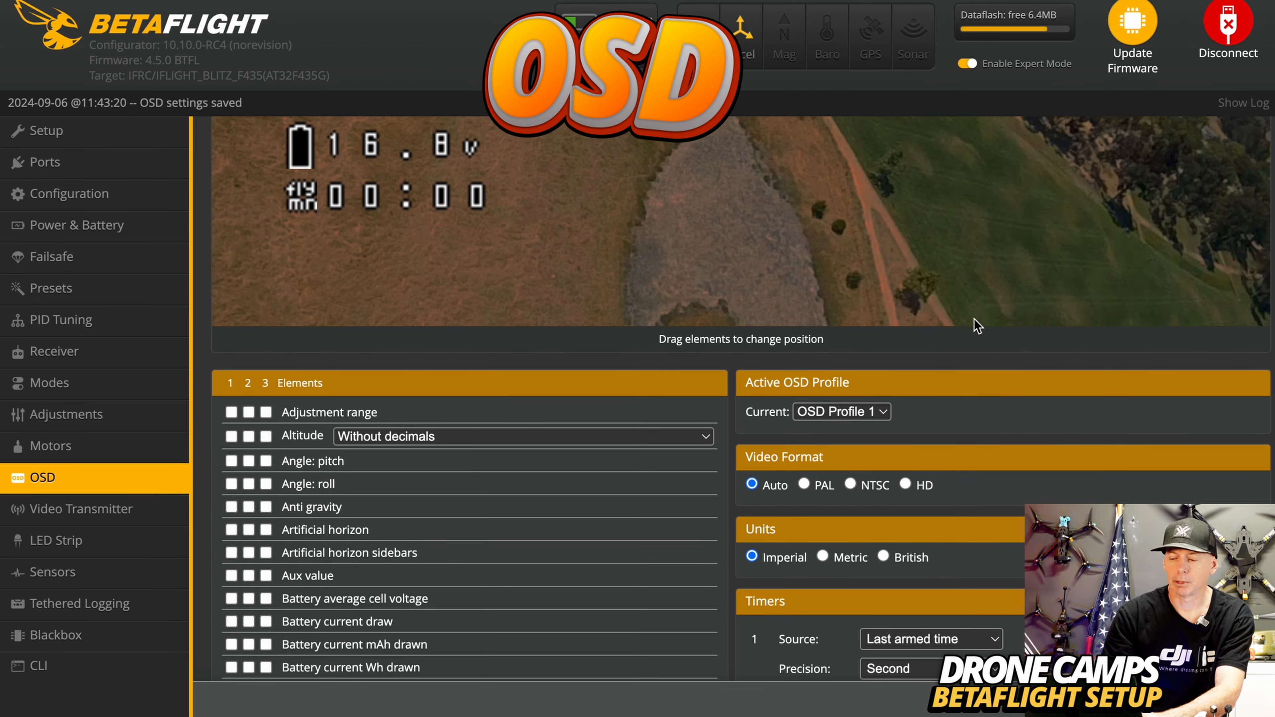
left_click(906, 485)
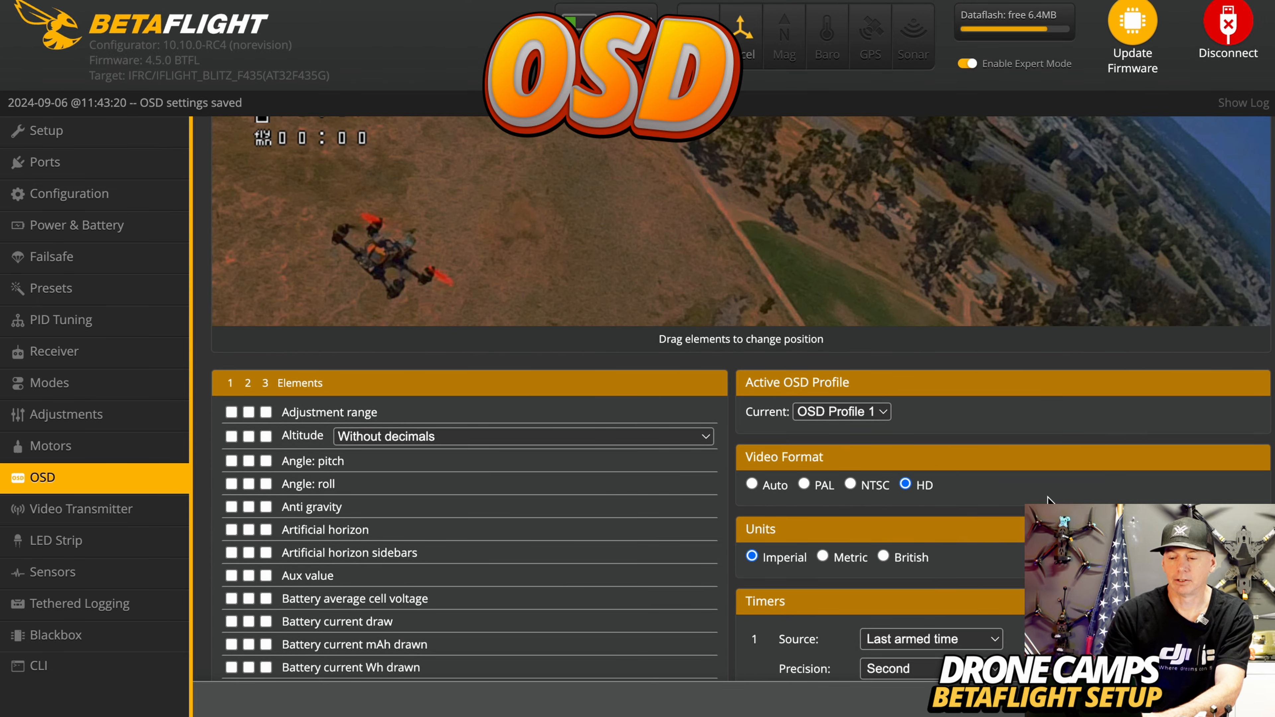
- Look through the OSD elements list and the alarm, warning and post-flight statistics options, checking which elements are enabled for profile 1
scroll(1049, 497, "up", 7)
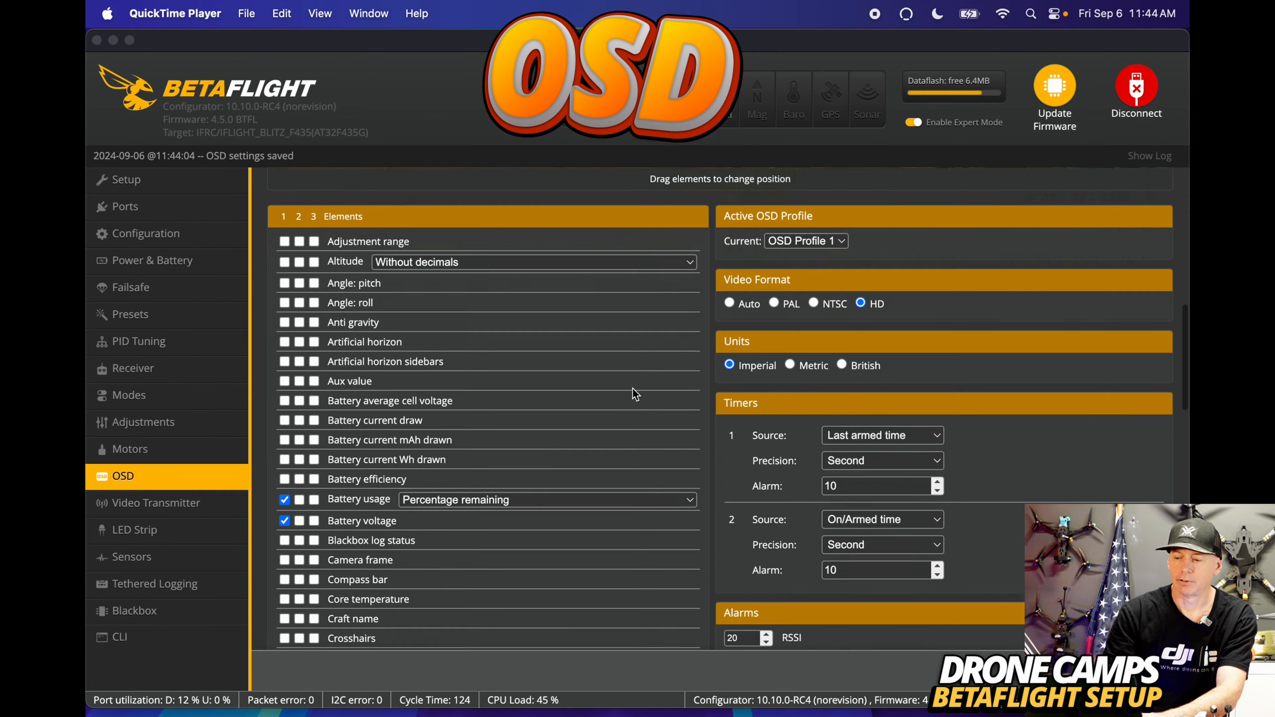
scroll(724, 503, "down", 6)
scroll(723, 502, "up", 15)
scroll(724, 502, "down", 8)
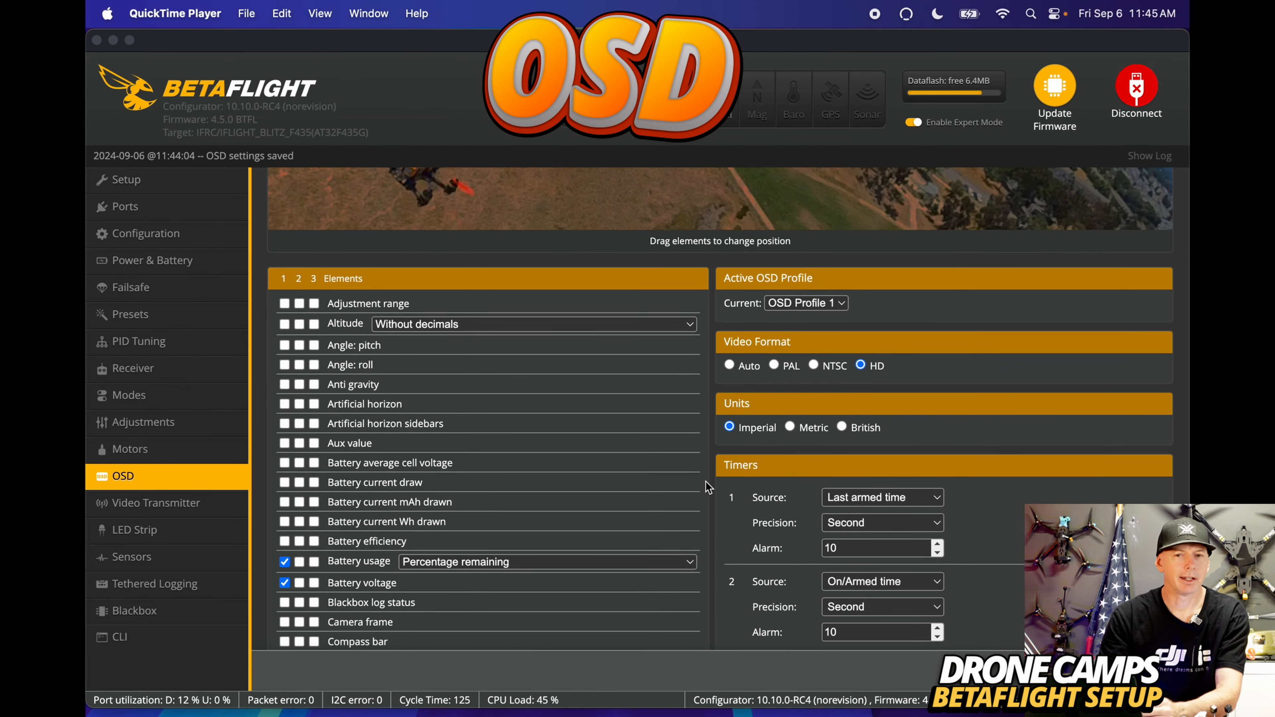
scroll(714, 485, "down", 3)
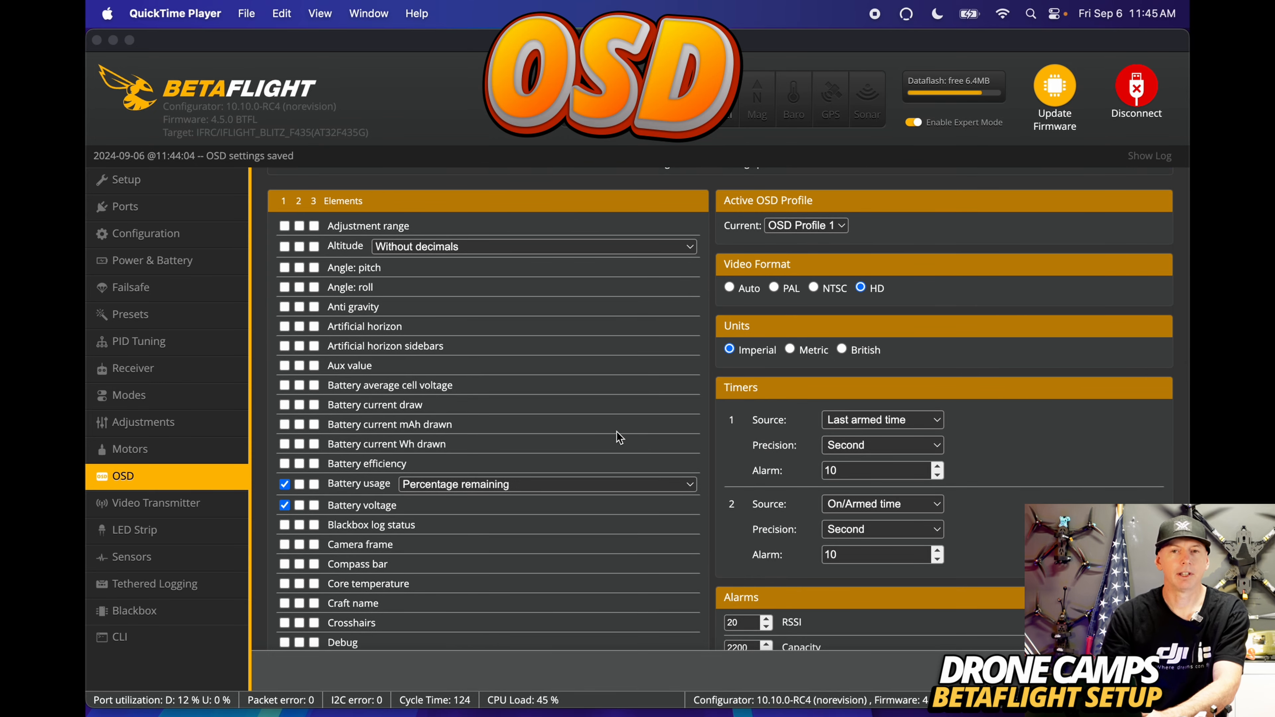
scroll(534, 397, "down", 8)
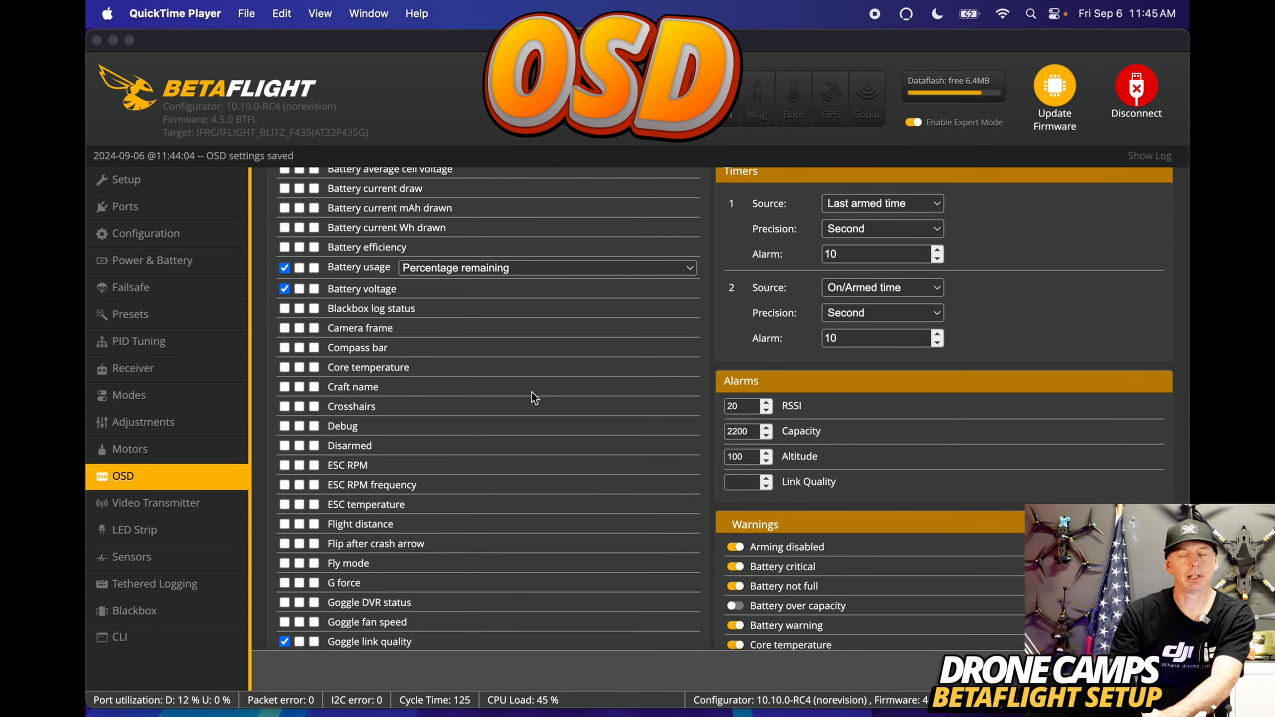
scroll(534, 397, "down", 8)
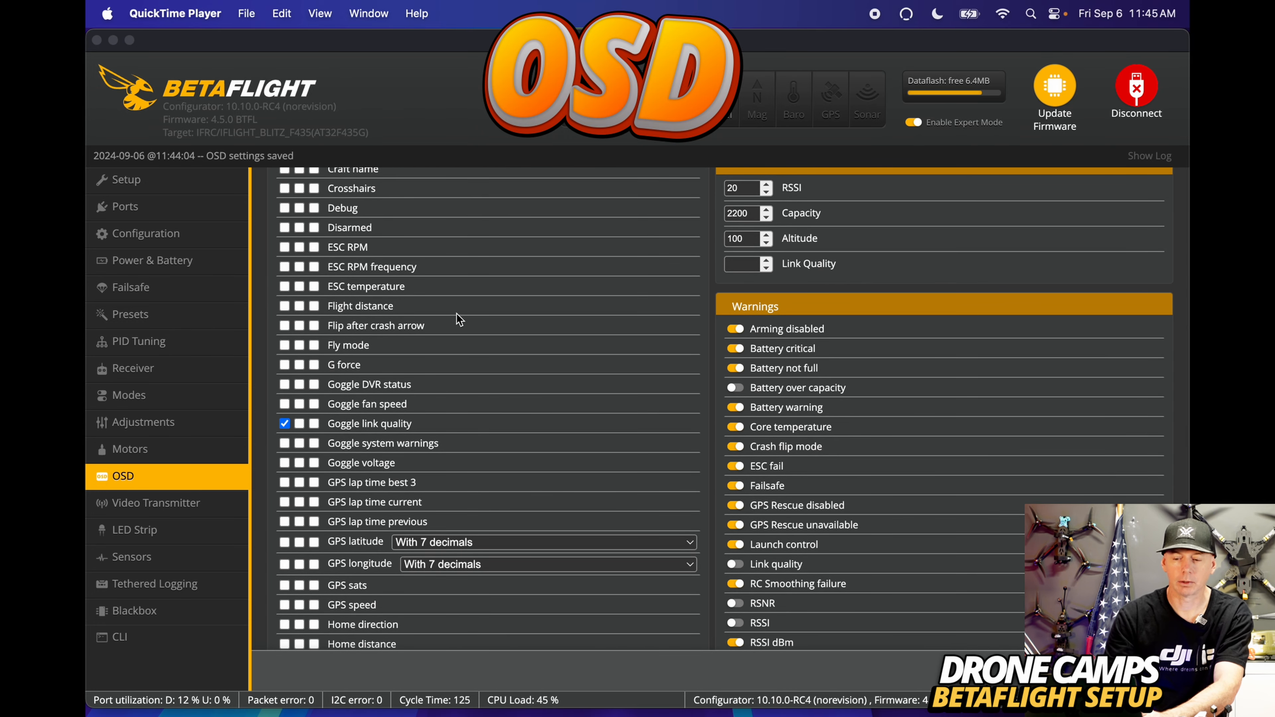
scroll(518, 341, "down", 3)
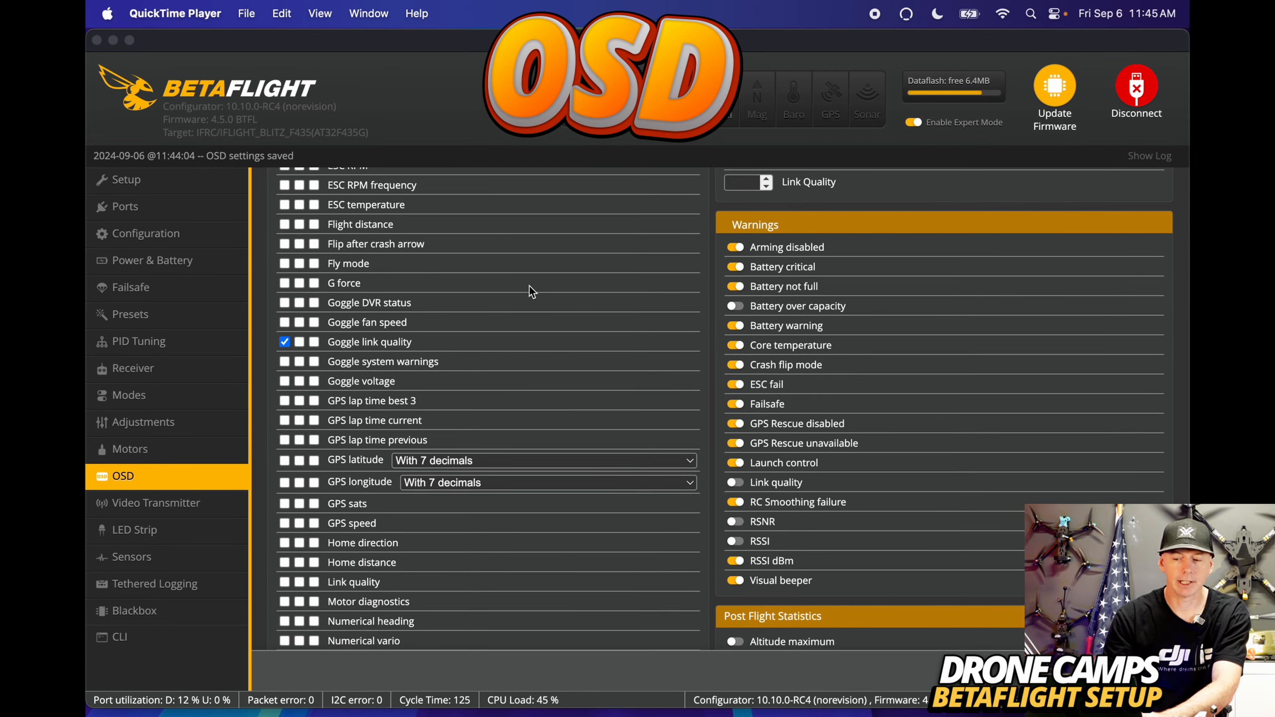
scroll(532, 292, "up", 1)
scroll(600, 392, "down", 4)
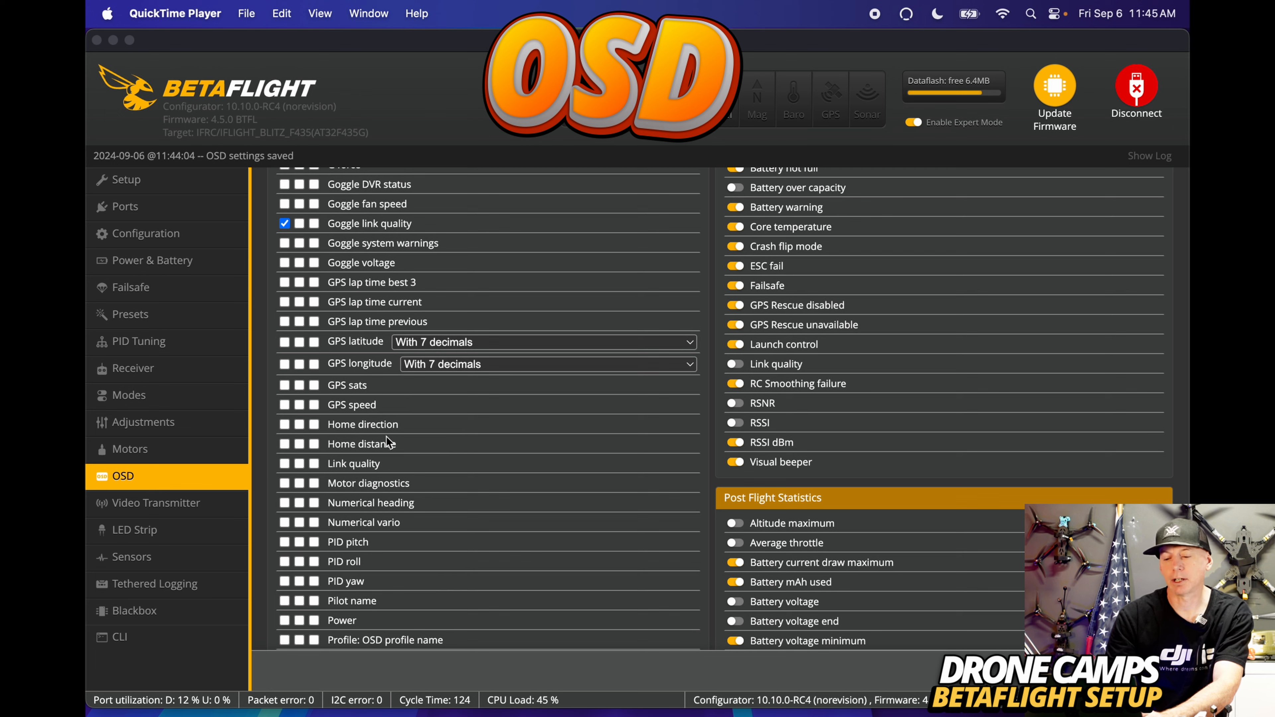
scroll(549, 483, "down", 3)
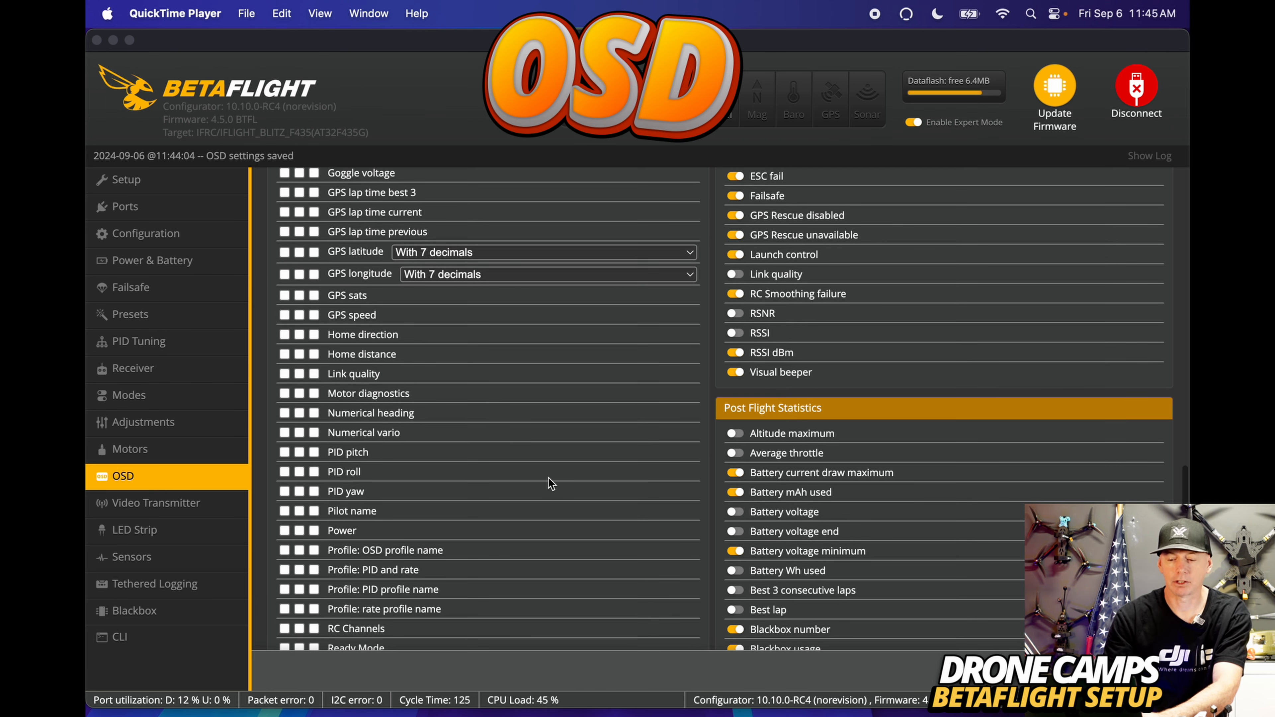
scroll(516, 450, "down", 10)
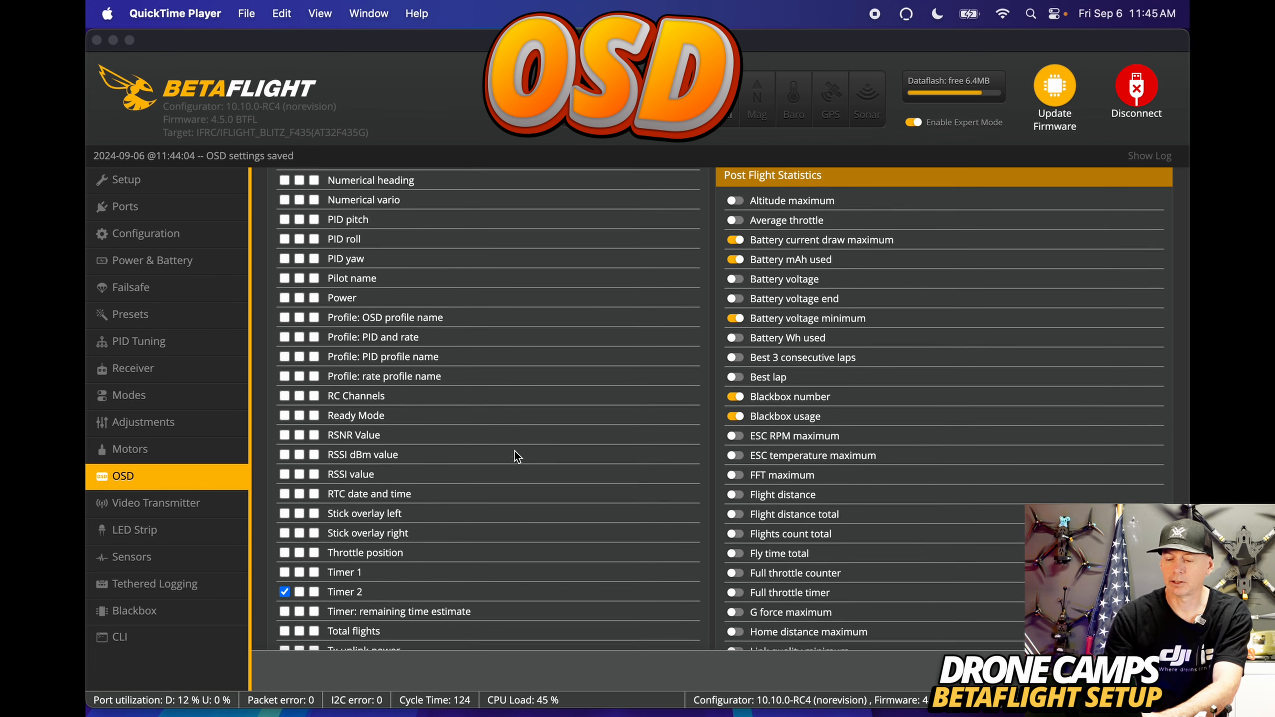
scroll(515, 451, "up", 15)
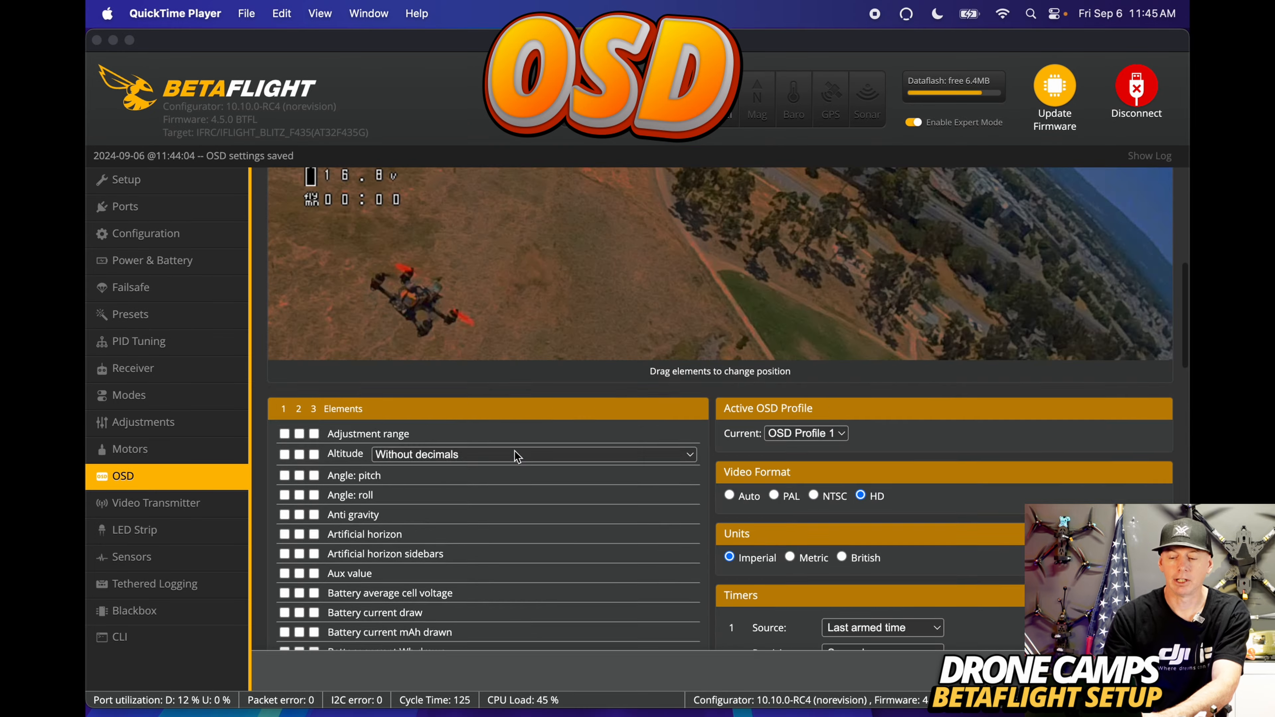
scroll(515, 451, "down", 12)
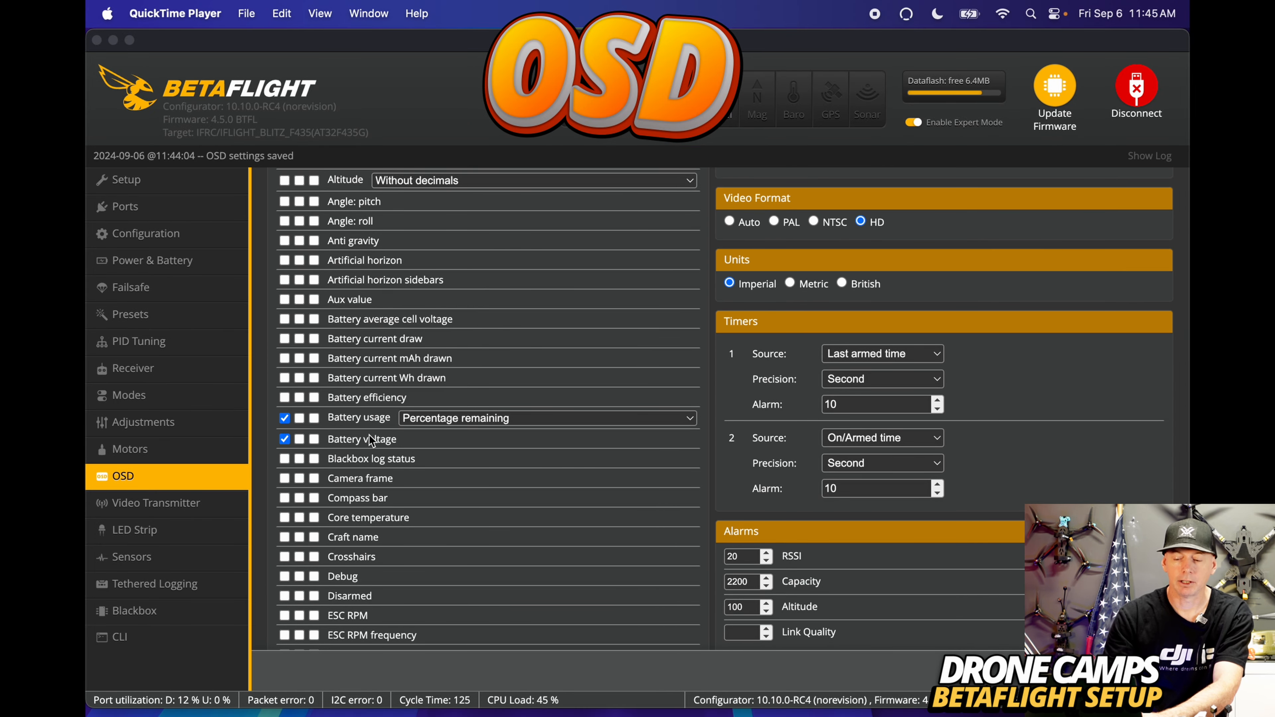
scroll(518, 484, "down", 10)
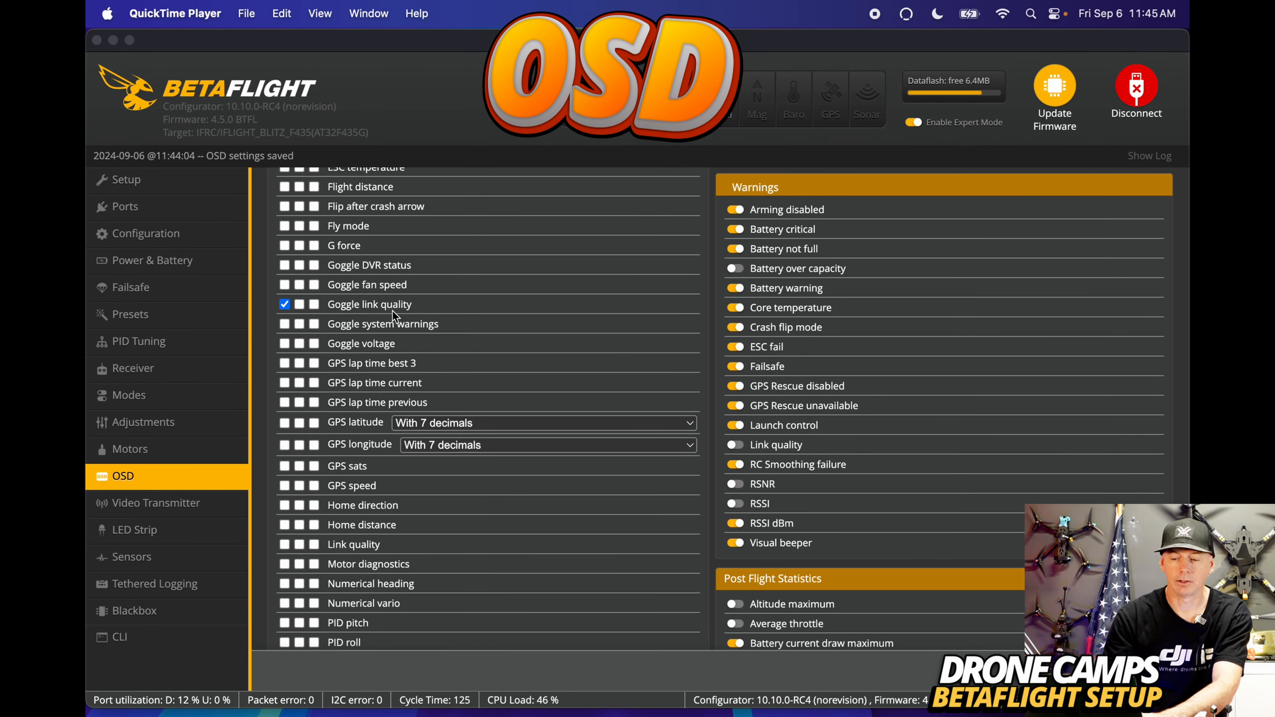
scroll(393, 311, "up", 20)
scroll(419, 370, "down", 2)
scroll(419, 371, "down", 2)
scroll(451, 468, "down", 10)
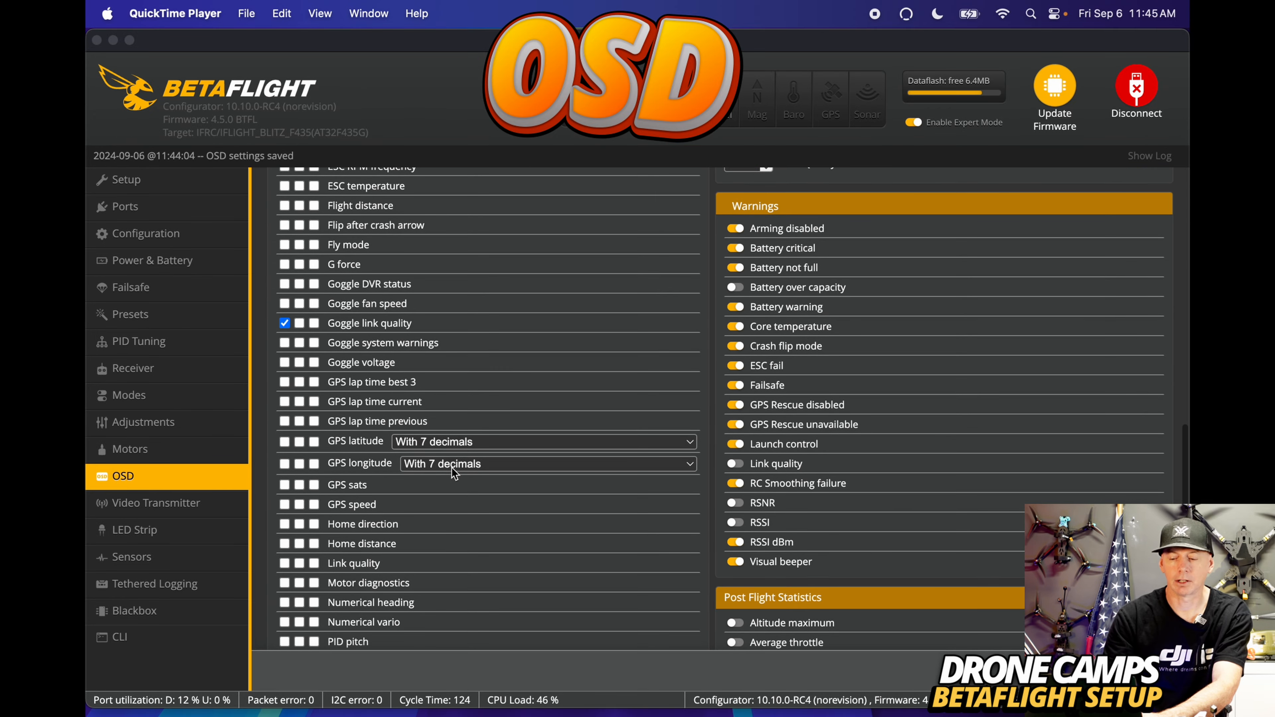
- Enable the RSSI value element for OSD profile 1, keeping Timer 2 enabled
scroll(453, 473, "down", 5)
scroll(451, 468, "down", 8)
left_click(285, 564)
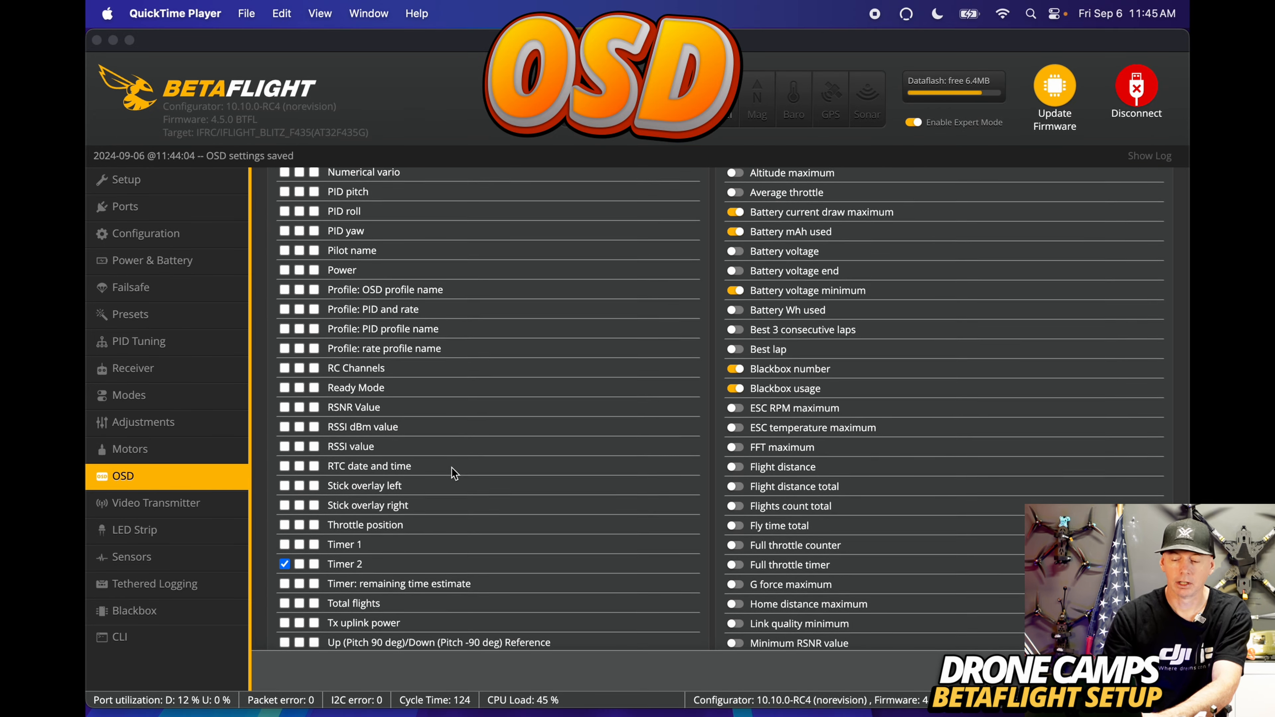
left_click(286, 440)
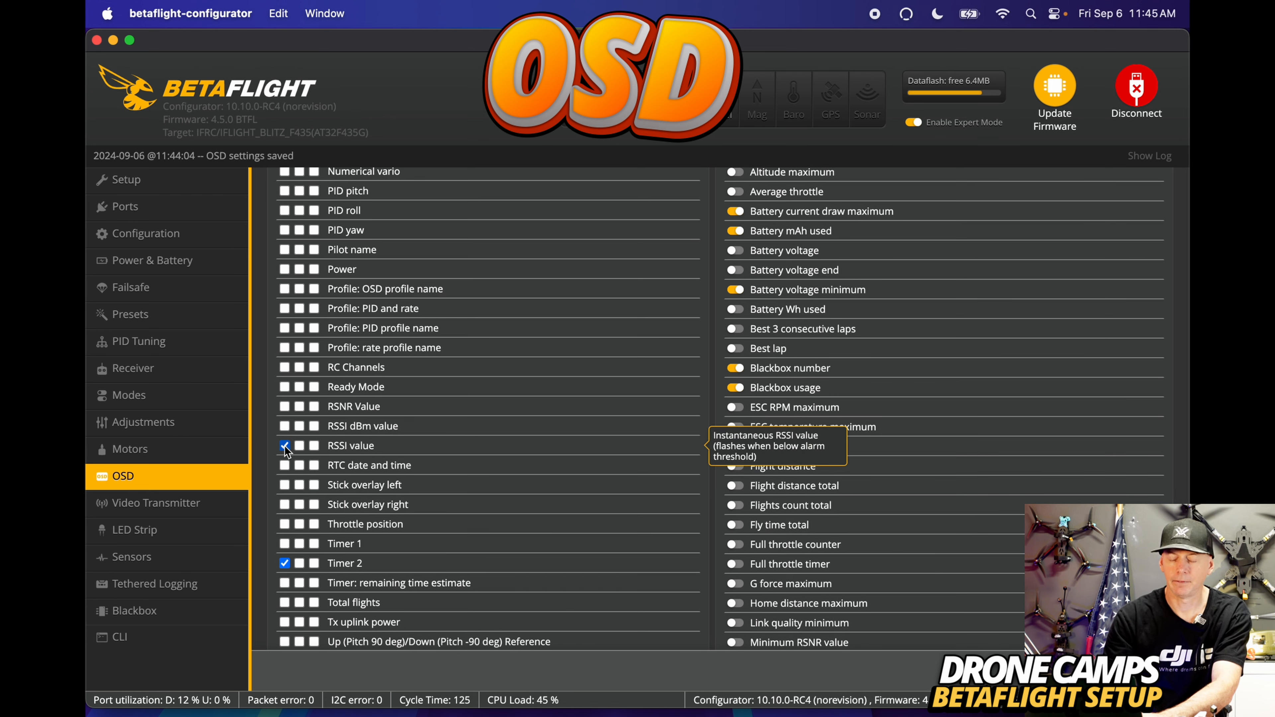
scroll(584, 437, "down", 3)
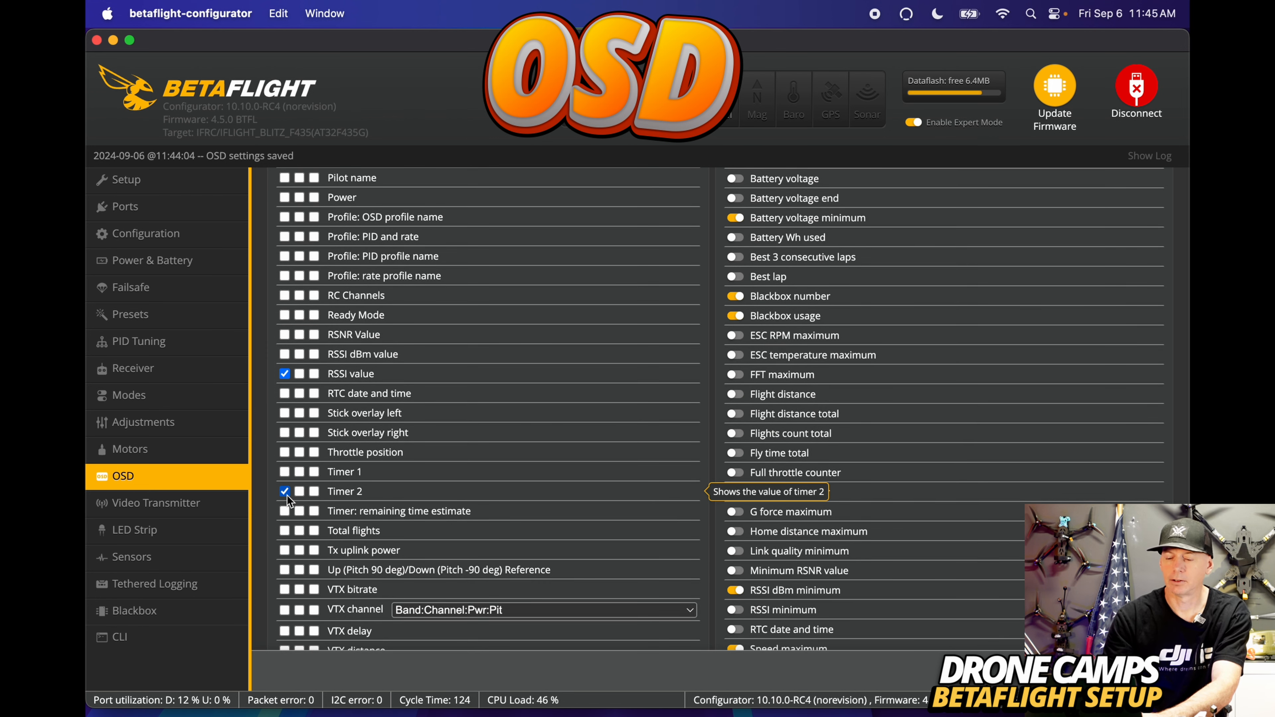
- Look through the OSD elements list and preview, comparing the elements enabled for profile 1 with their placement on the video image
scroll(476, 478, "up", 15)
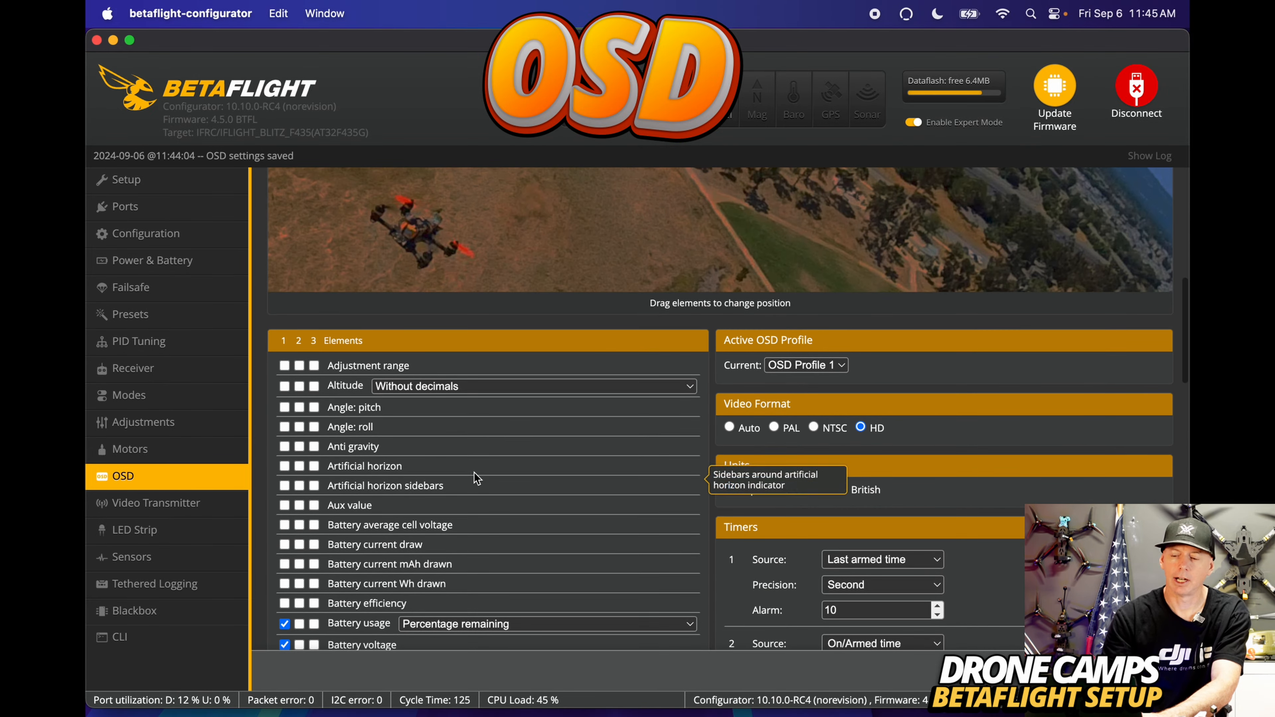
scroll(475, 478, "up", 3)
scroll(476, 477, "down", 10)
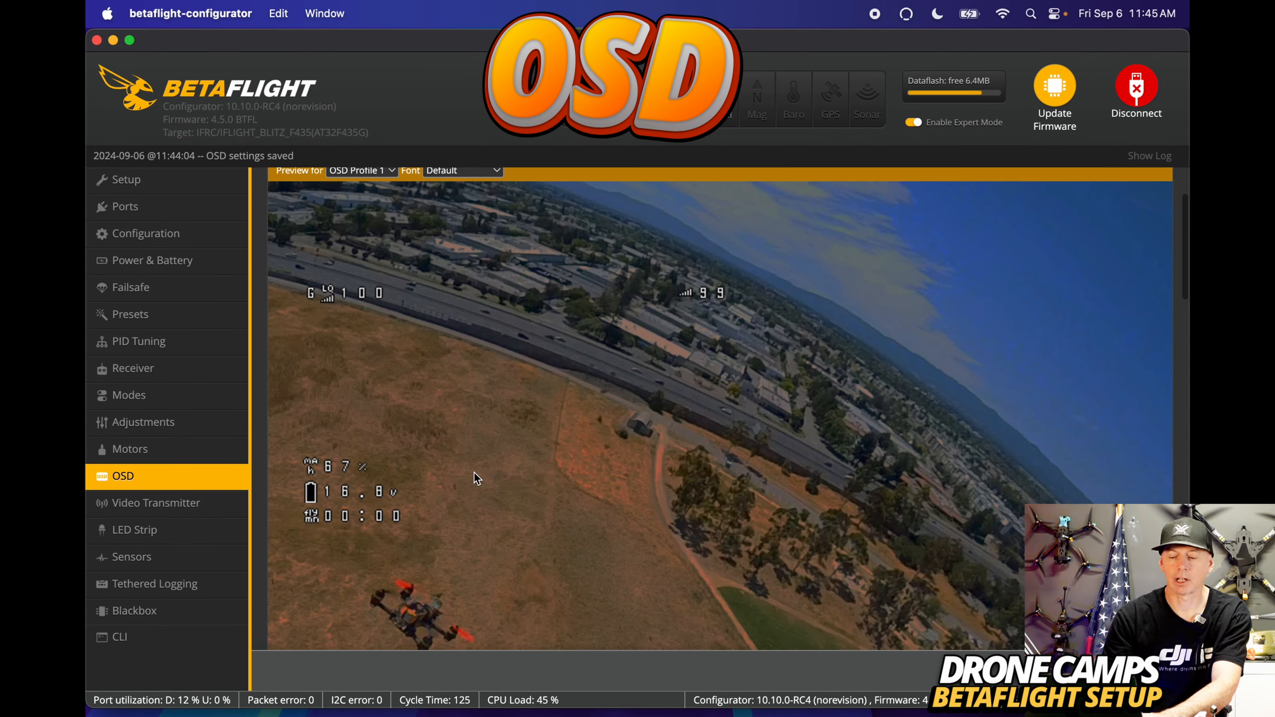
scroll(475, 478, "down", 20)
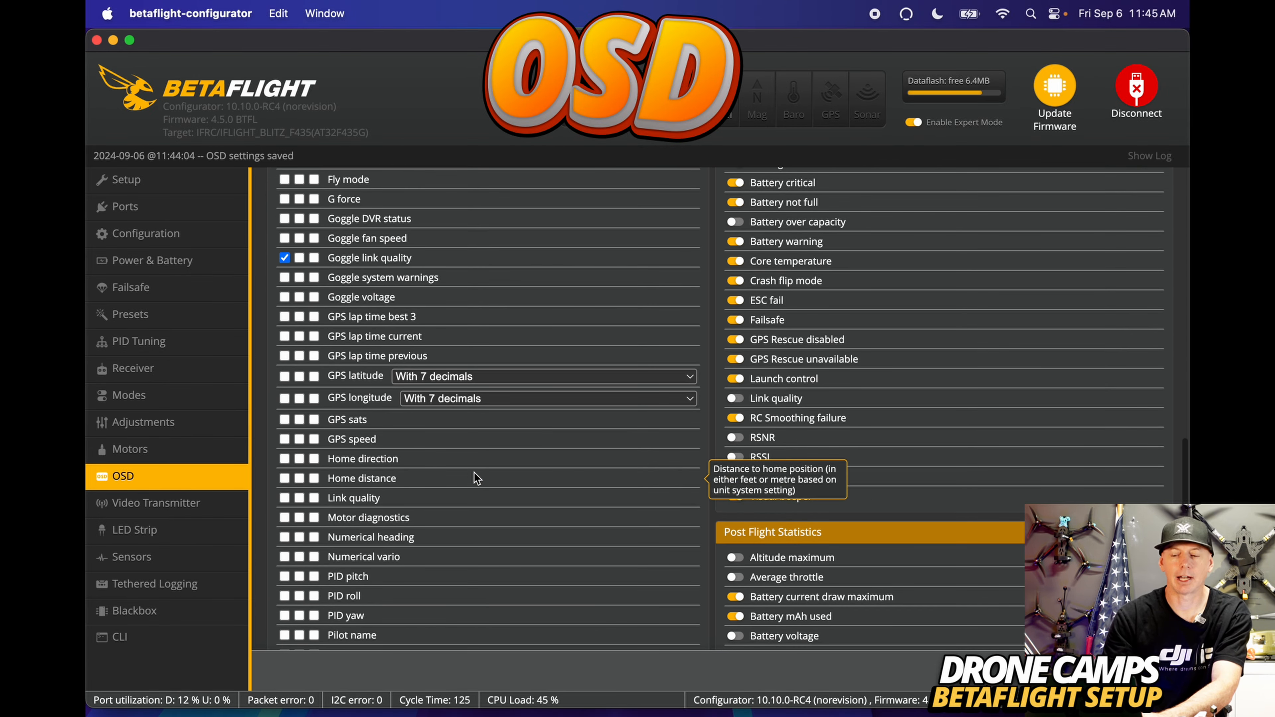
scroll(474, 473, "down", 10)
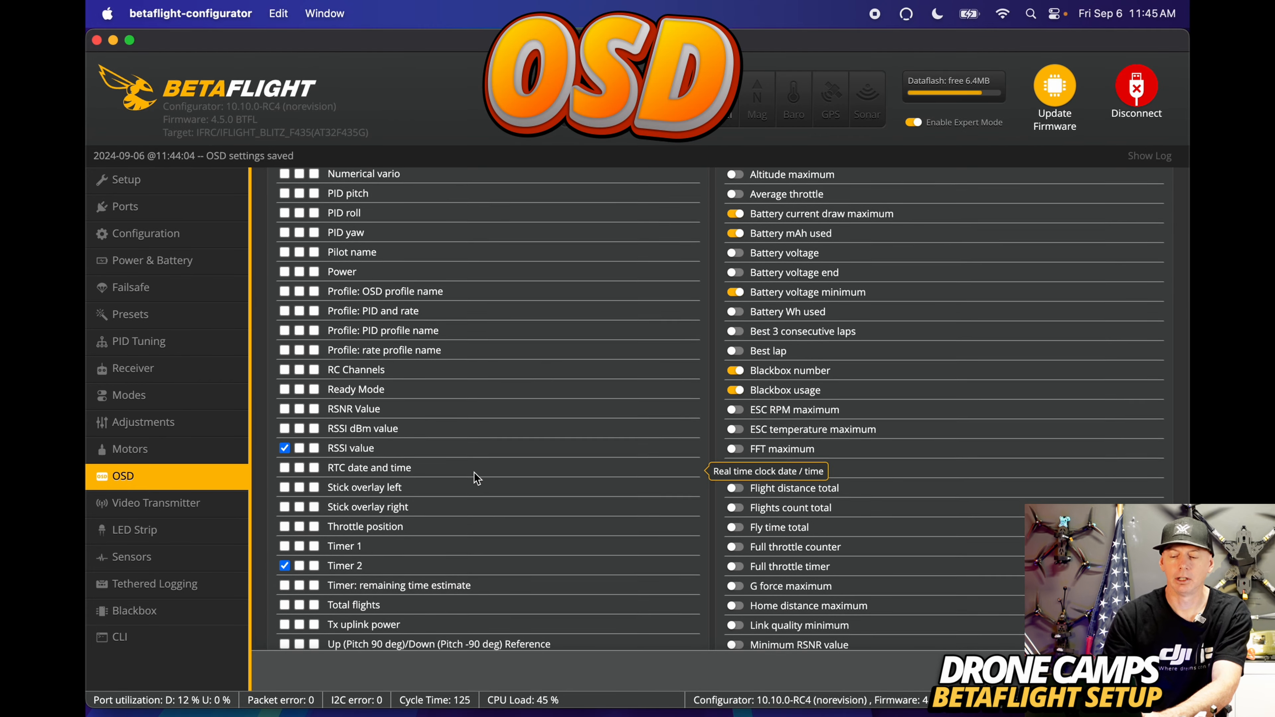
scroll(476, 478, "down", 2)
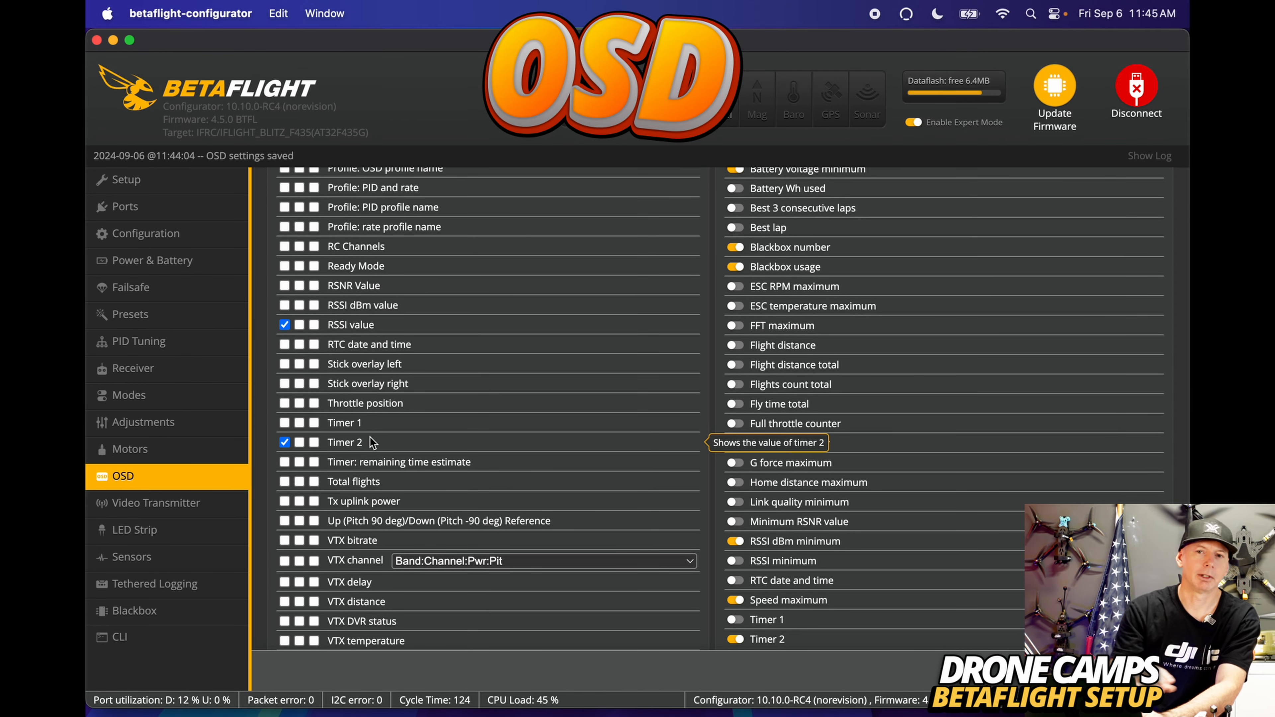
scroll(351, 442, "up", 15)
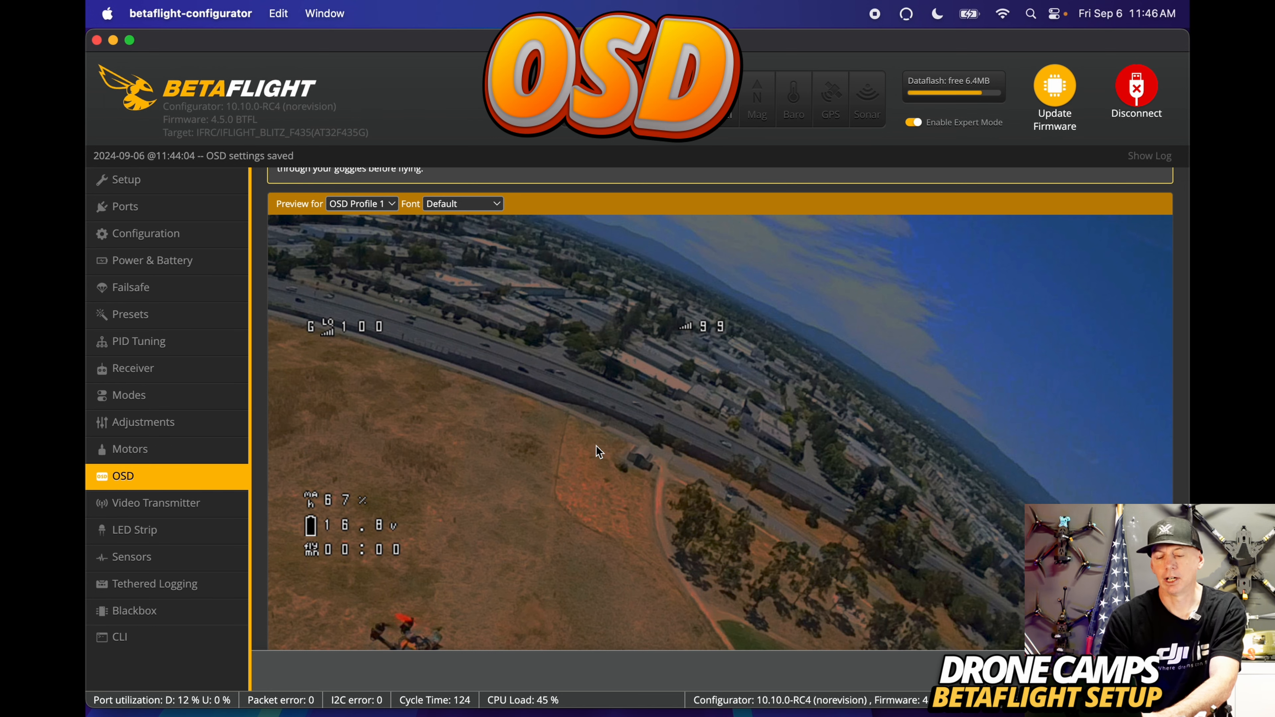
scroll(597, 446, "down", 5)
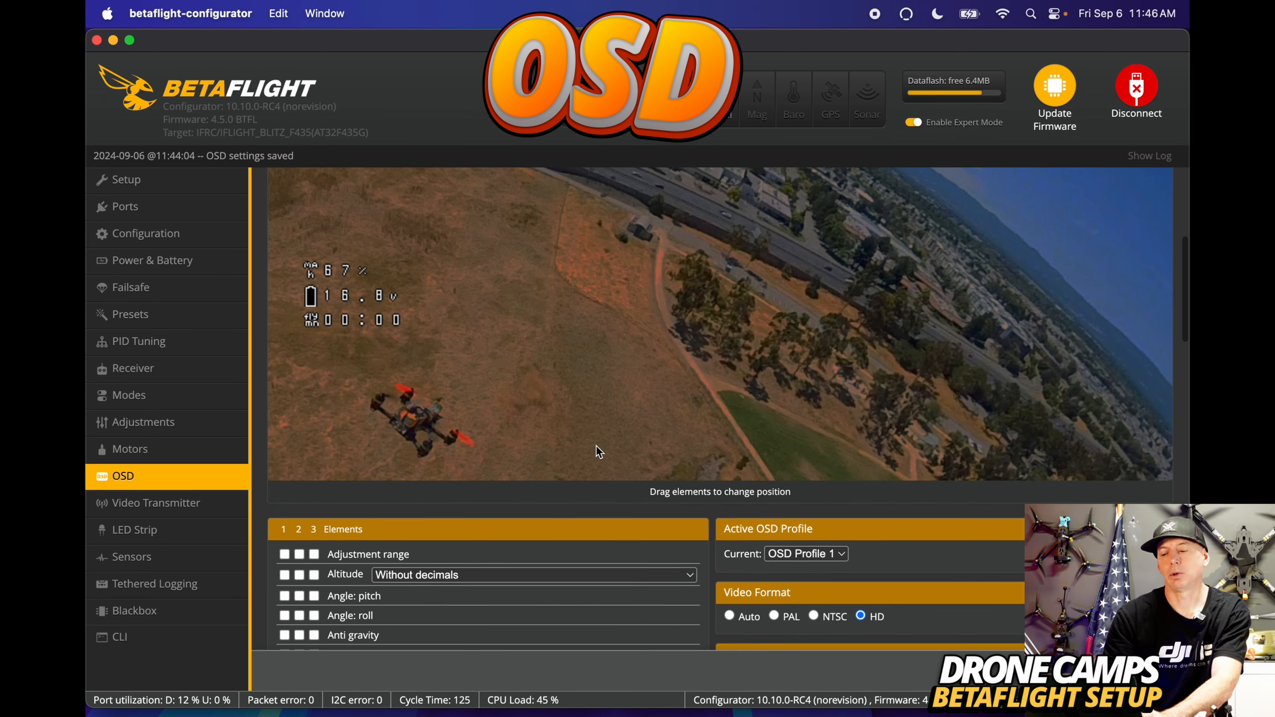
scroll(596, 446, "up", 5)
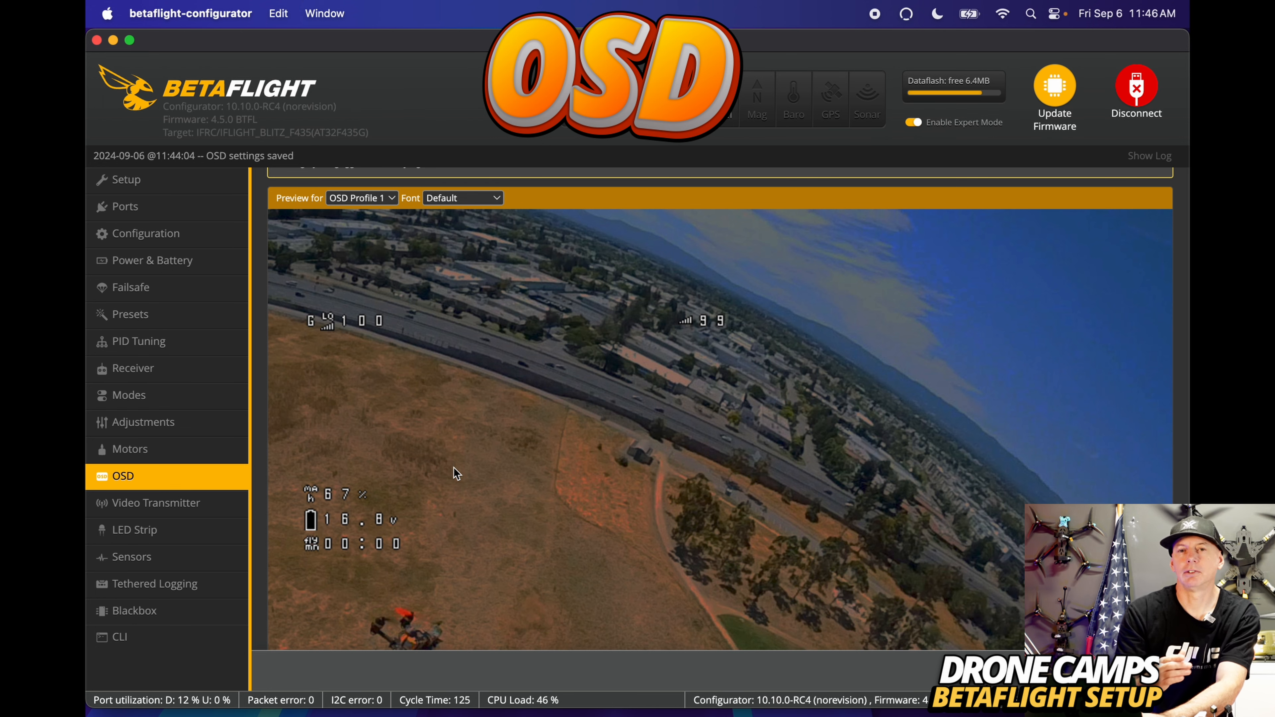
- Enable Battery average cell voltage for OSD profile 1 and stack it directly between the battery voltage and the flight timer in the preview
scroll(538, 472, "down", 10)
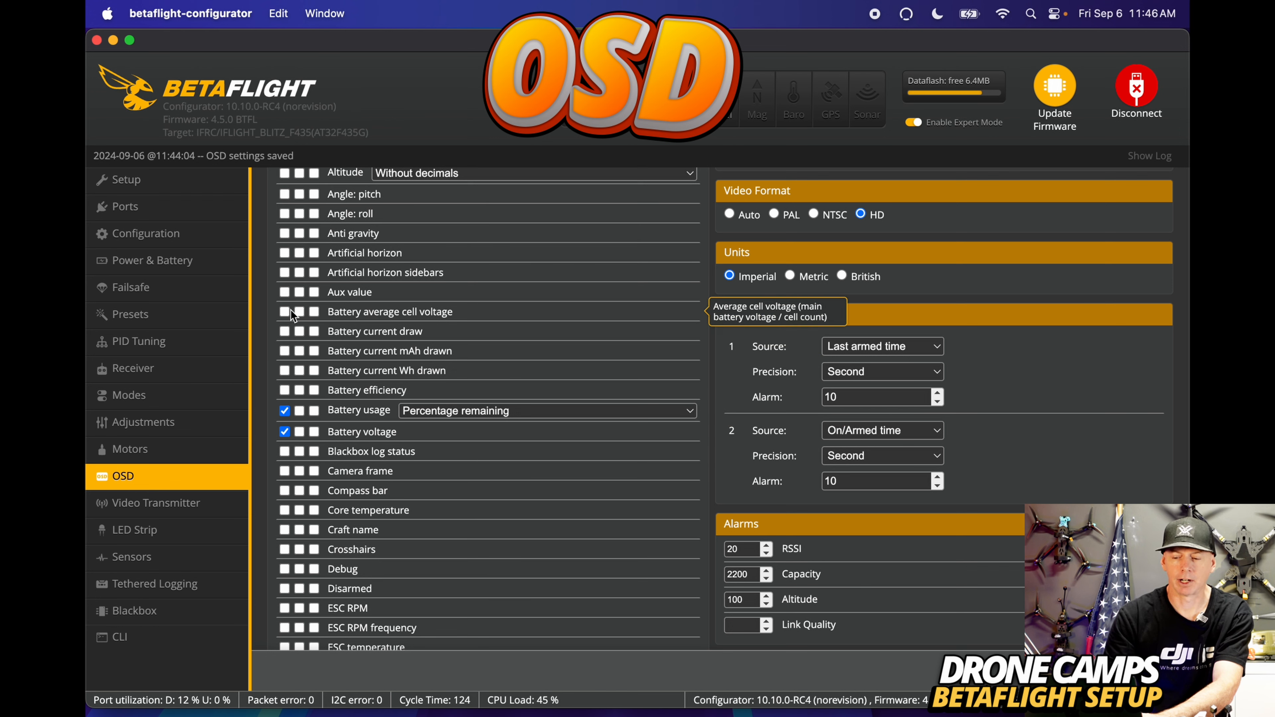
scroll(288, 310, "up", 10)
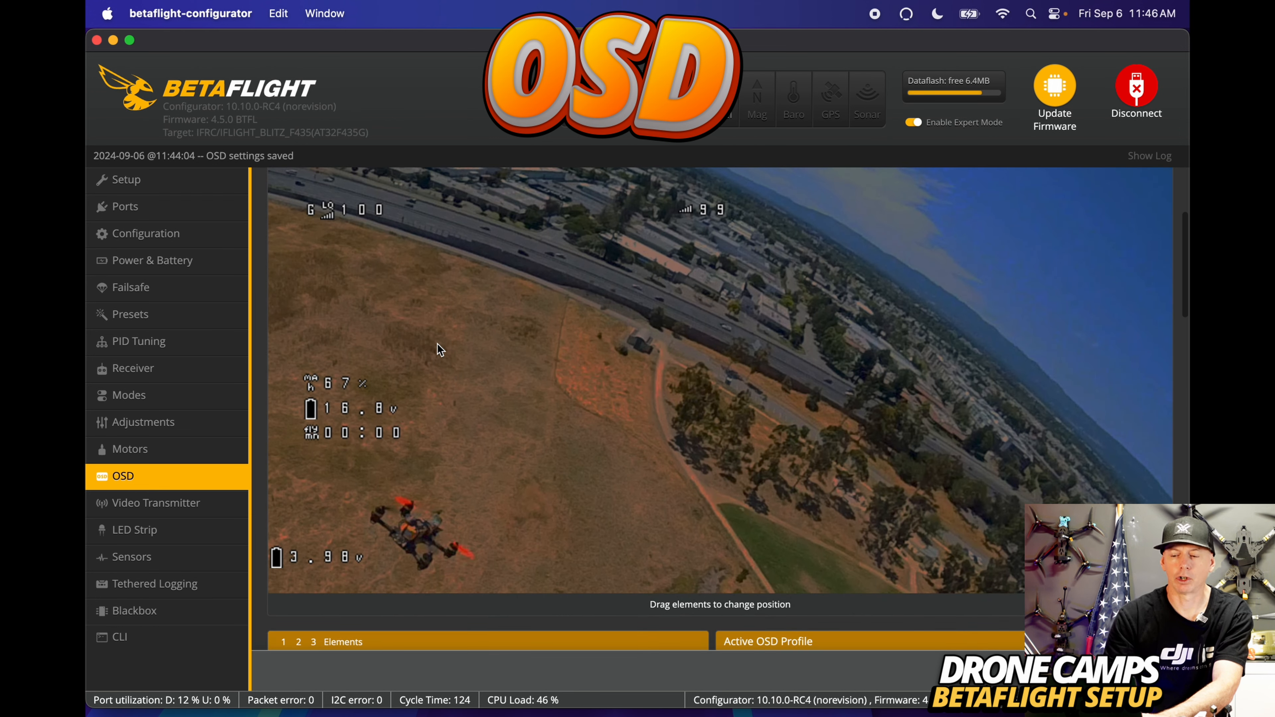
left_click_drag(277, 555, 313, 490)
left_click_drag(311, 412, 311, 437)
scroll(482, 428, "down", 2)
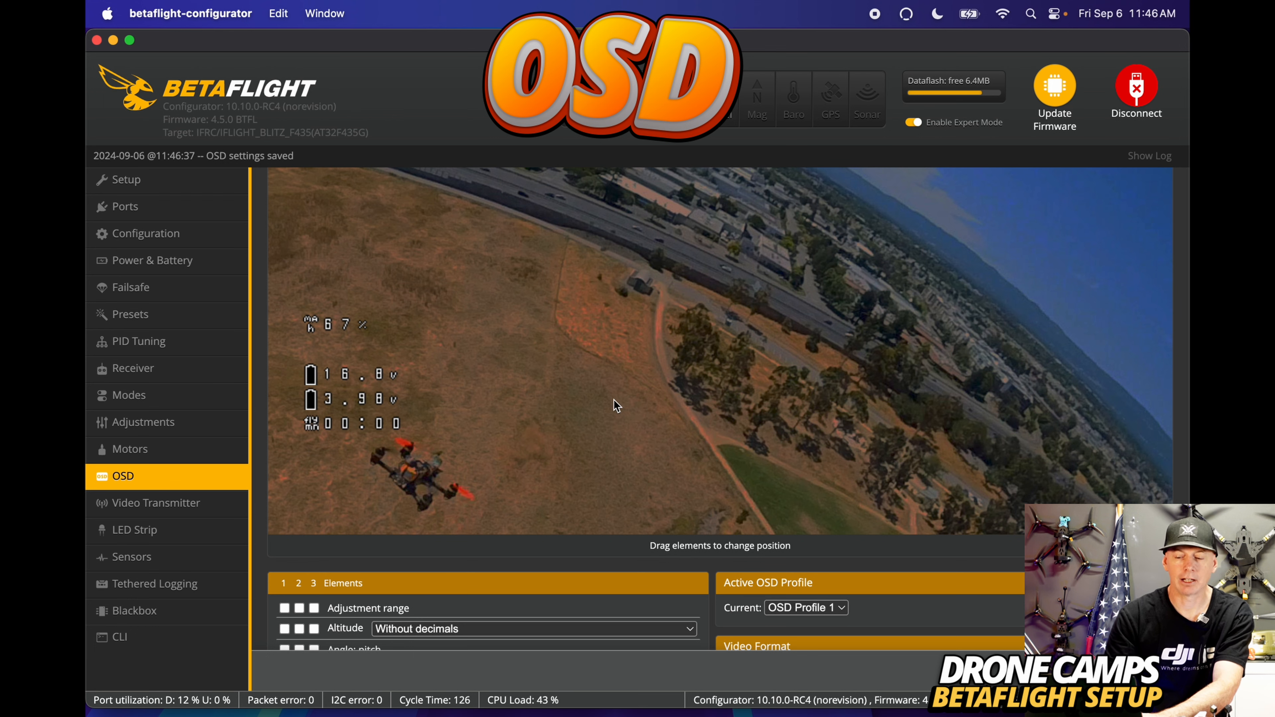
- Check the arrangement of all elements in the OSD preview and save the OSD settings
scroll(613, 399, "up", 4)
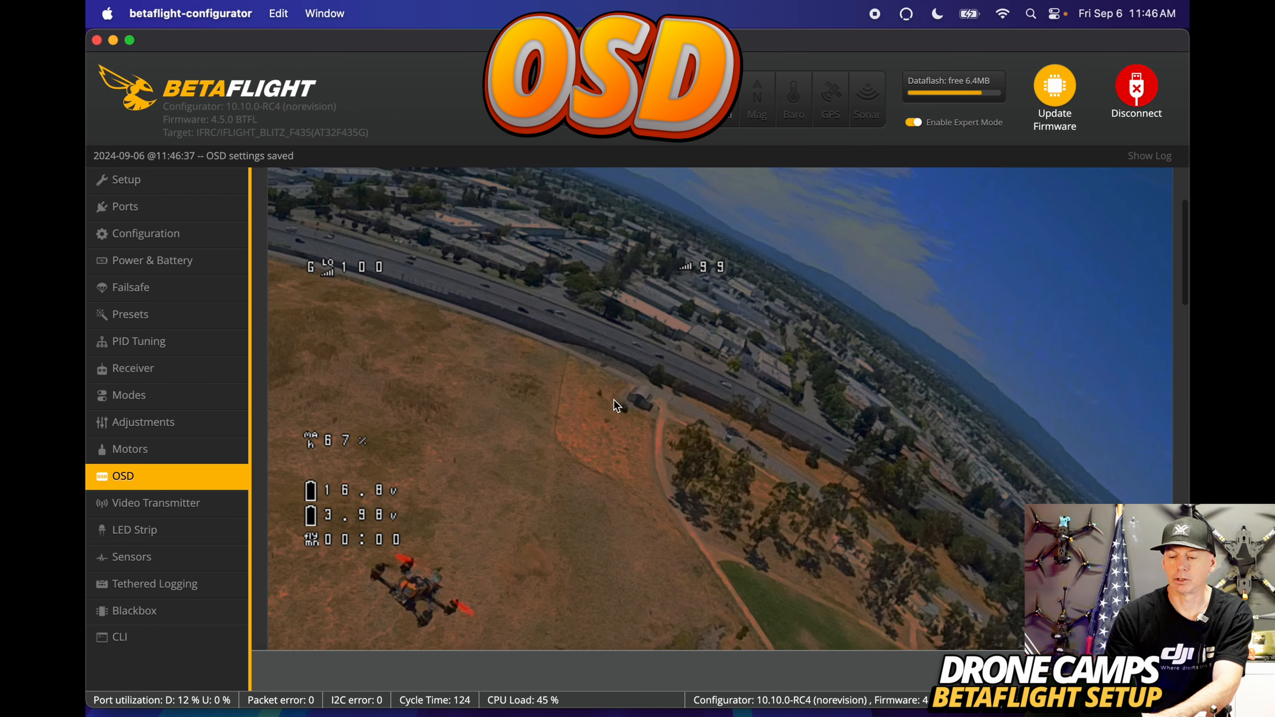
scroll(614, 400, "down", 1)
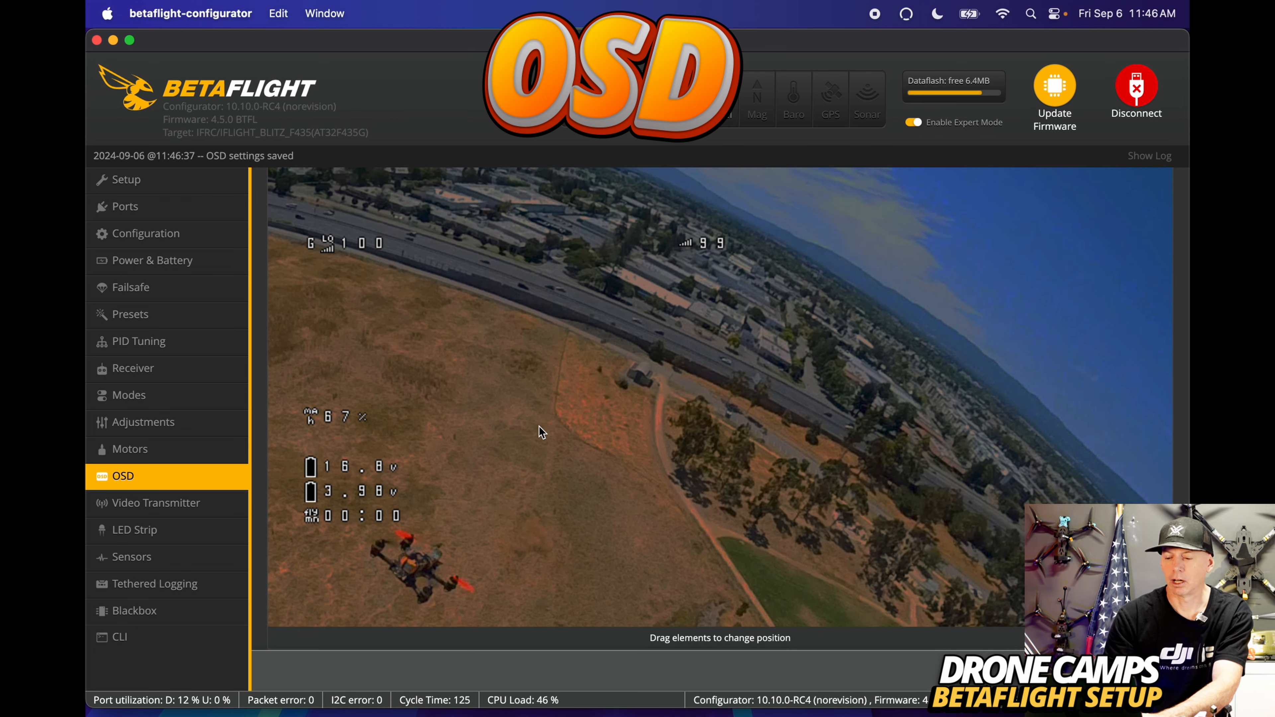
scroll(539, 427, "down", 2)
scroll(531, 484, "down", 1)
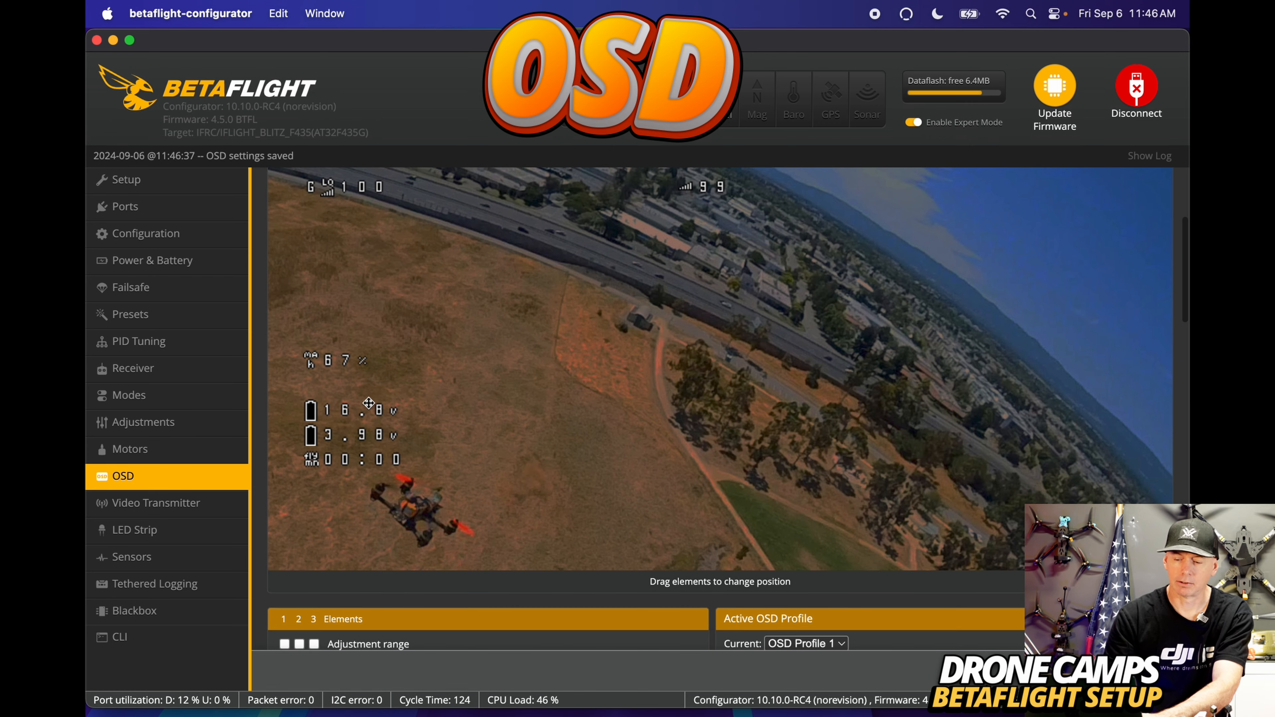
scroll(527, 422, "up", 8)
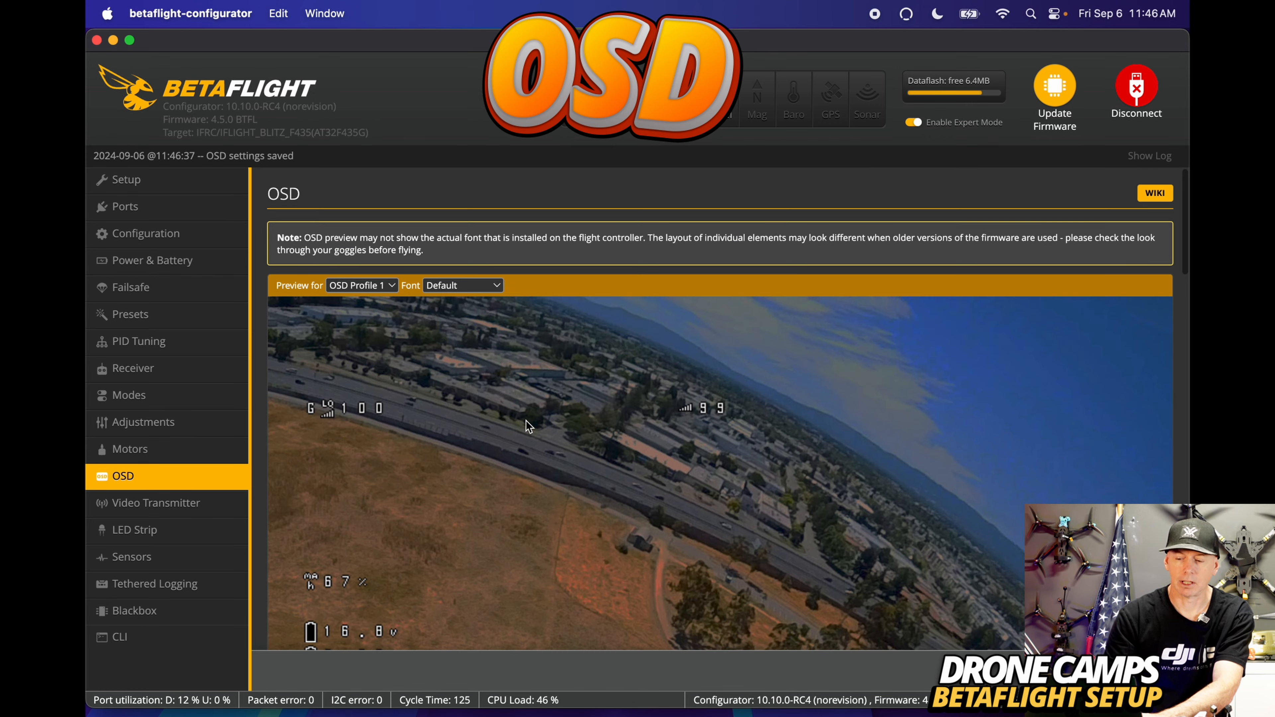
scroll(526, 421, "down", 8)
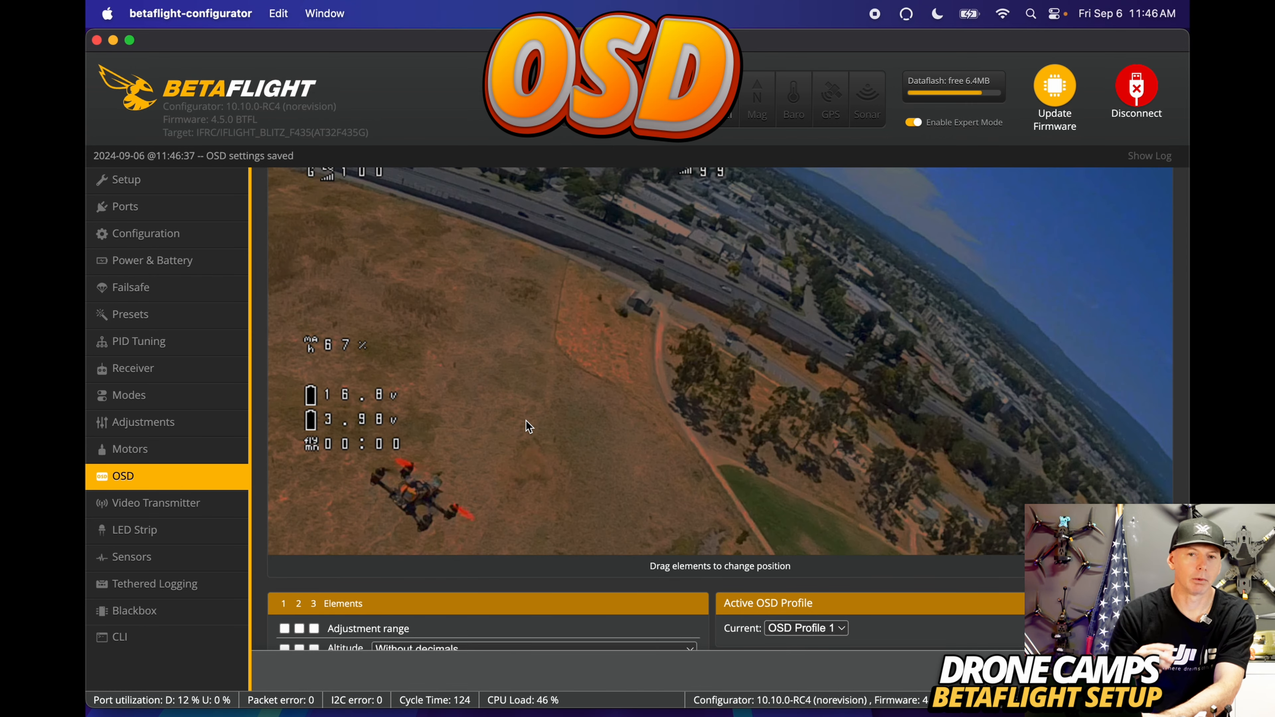
scroll(527, 426, "up", 2)
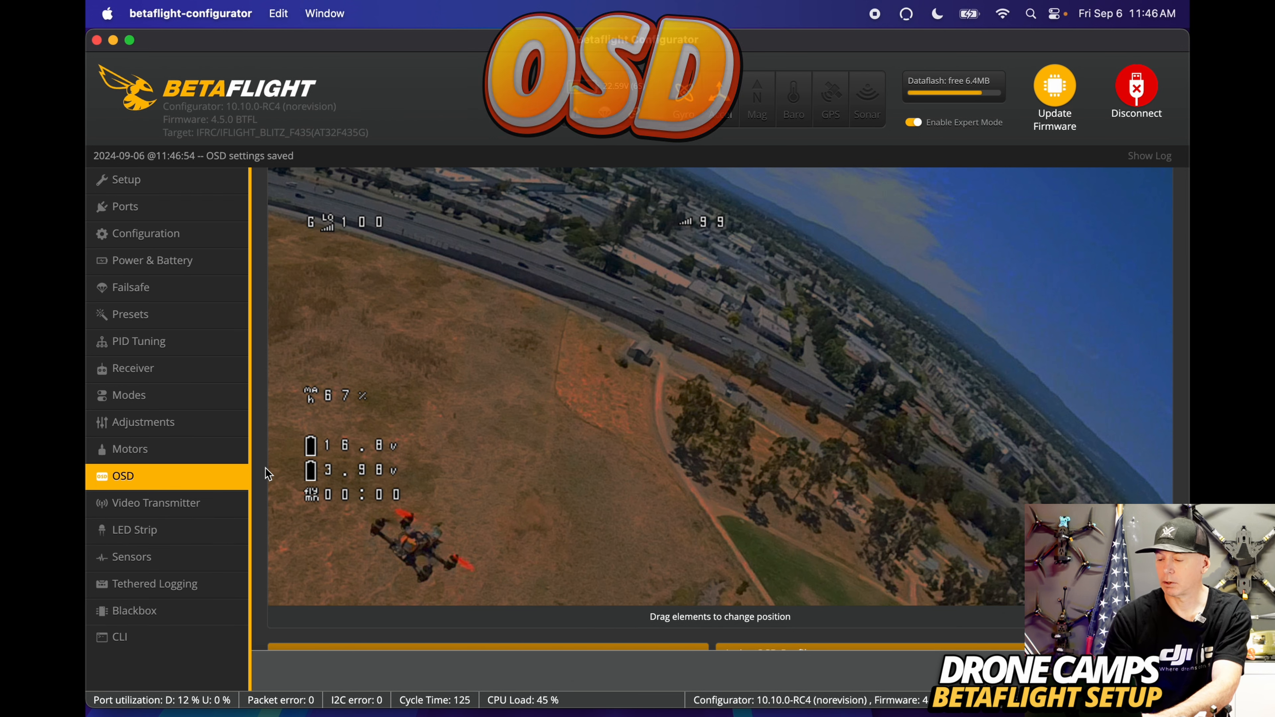
- Open the flight controller's CLI and get its command line ready for entering a command
left_click(144, 637)
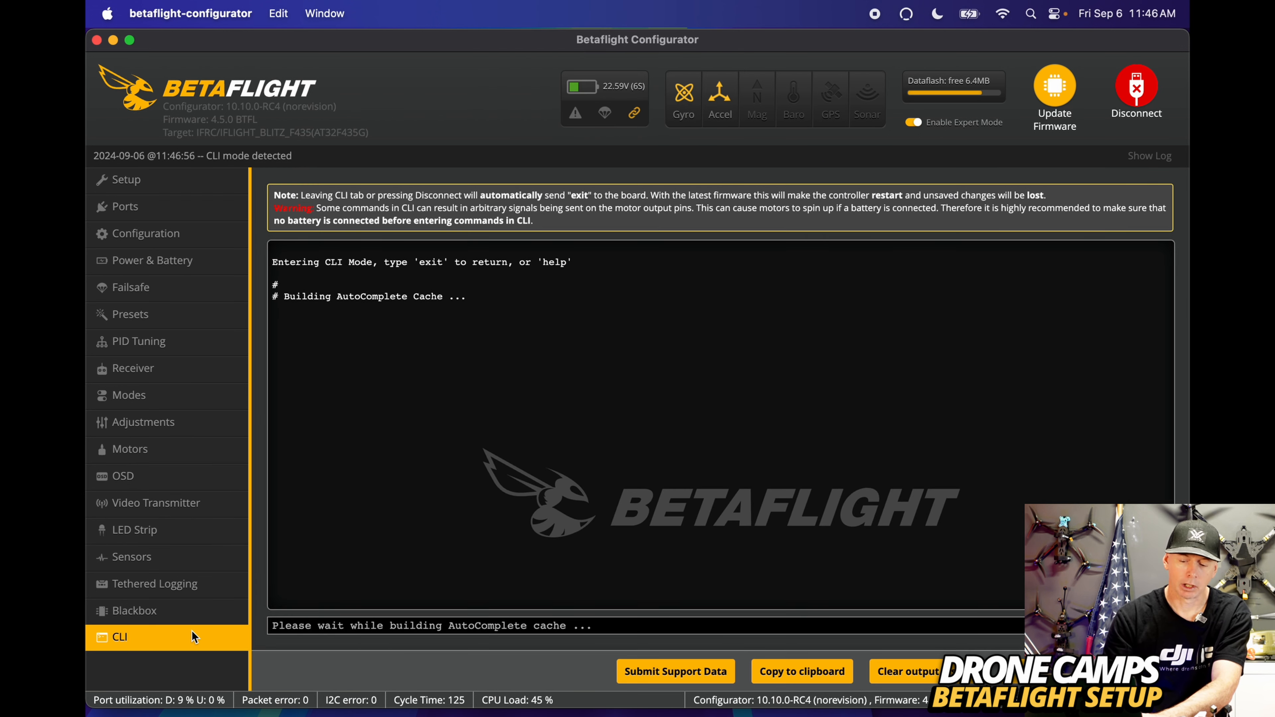
left_click(299, 624)
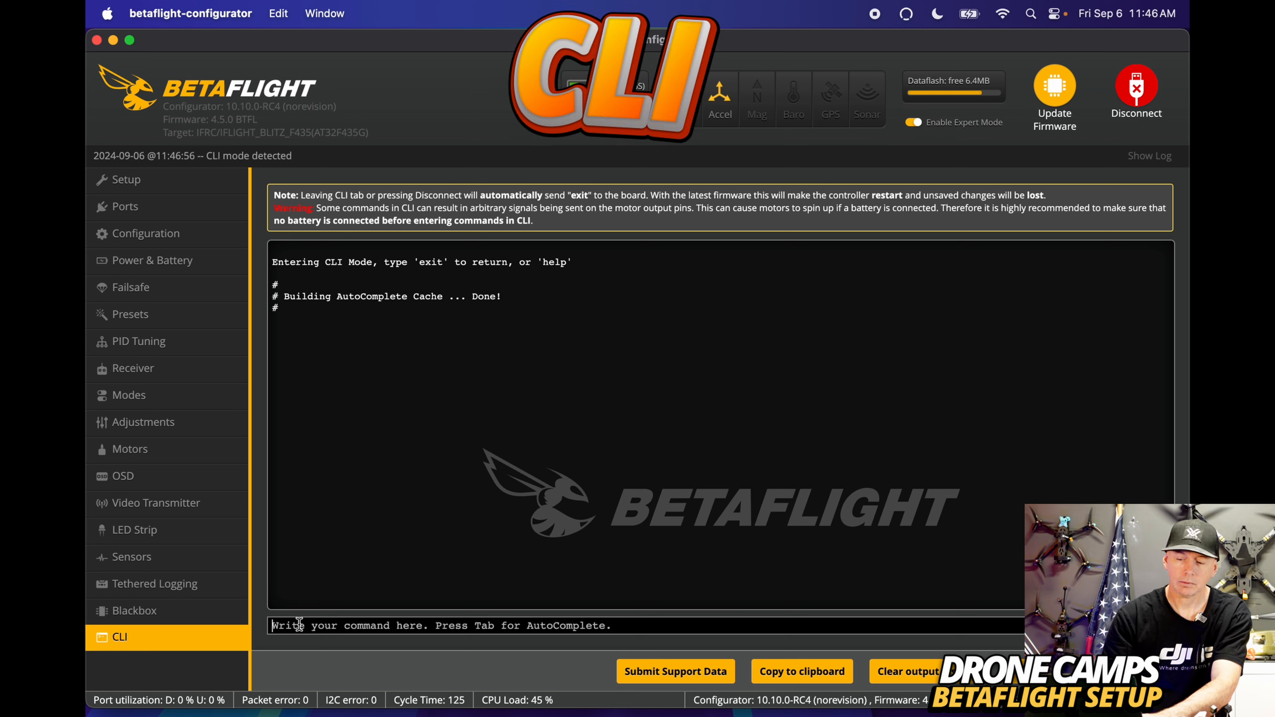